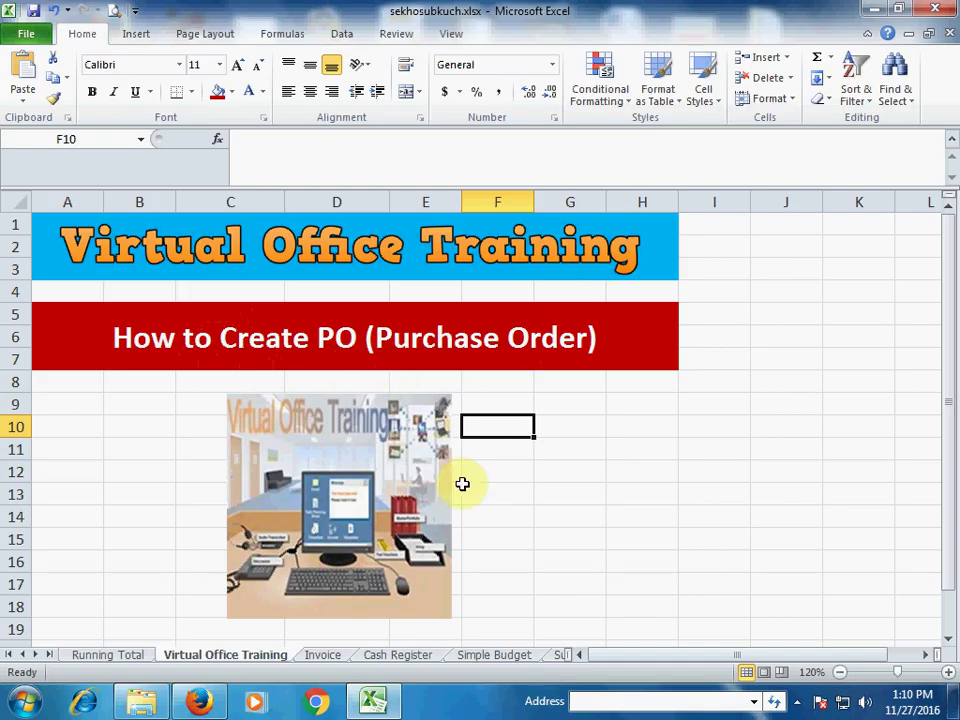
# Step: Search online templates for PURCHASE ORDER and download the Blue Gradient purchase order
pyautogui.click(22, 37)
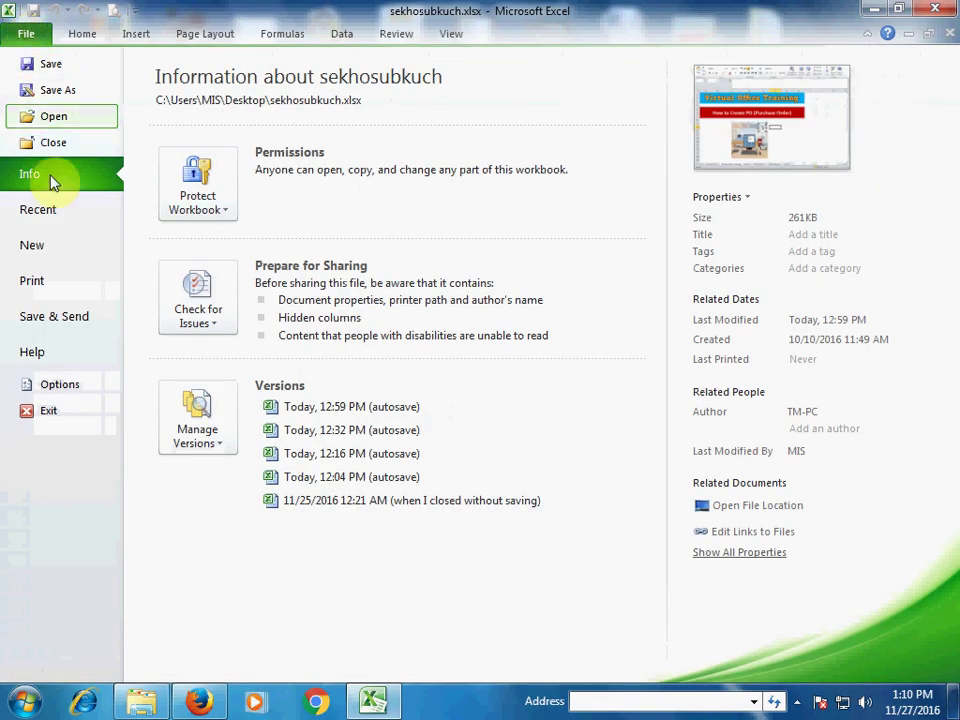
pyautogui.click(45, 243)
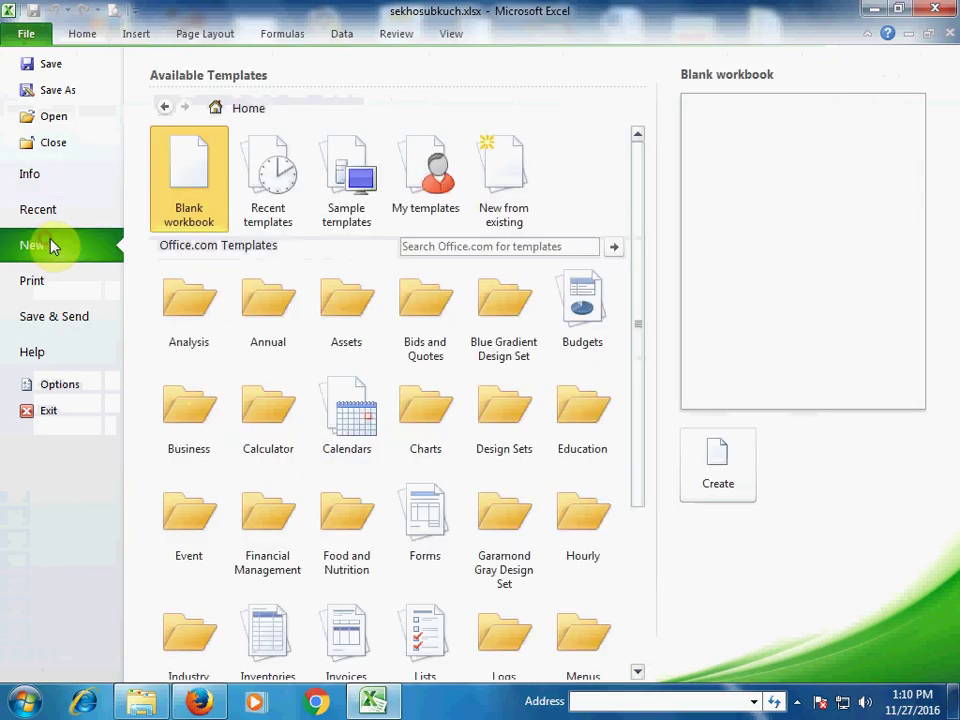
pyautogui.click(422, 246)
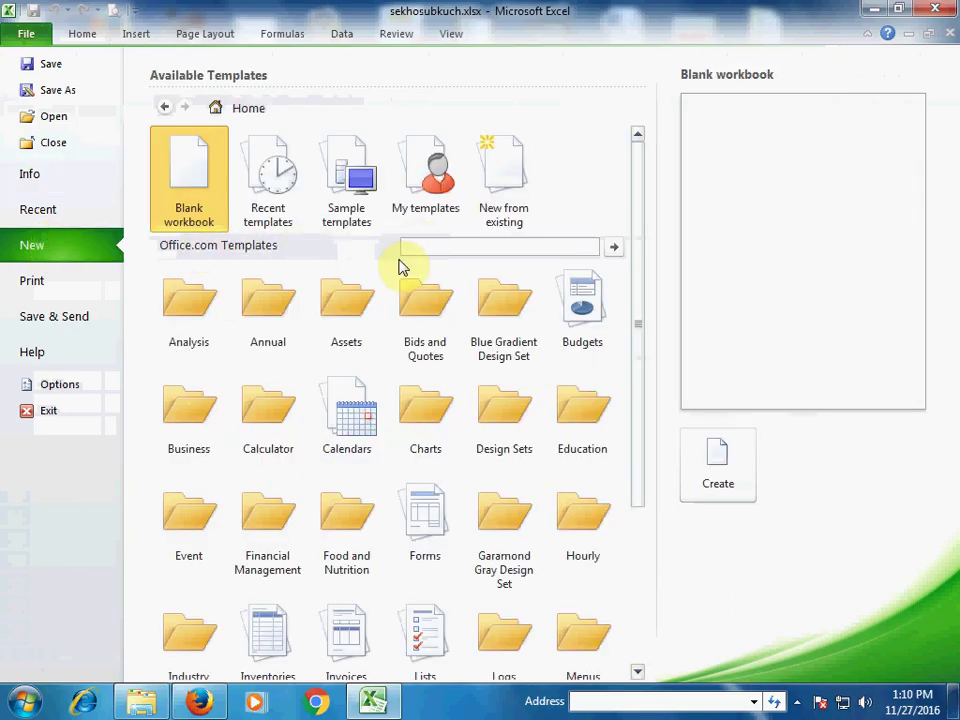
pyautogui.write('PURCHASE ORDER')
pyautogui.press('Return')
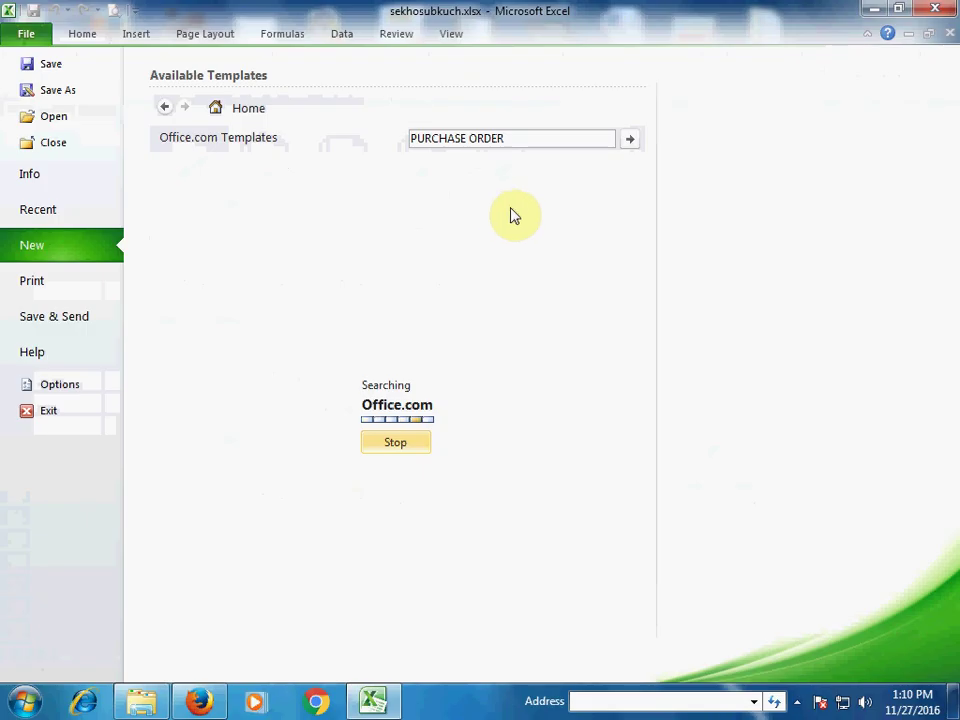
pyautogui.click(495, 263)
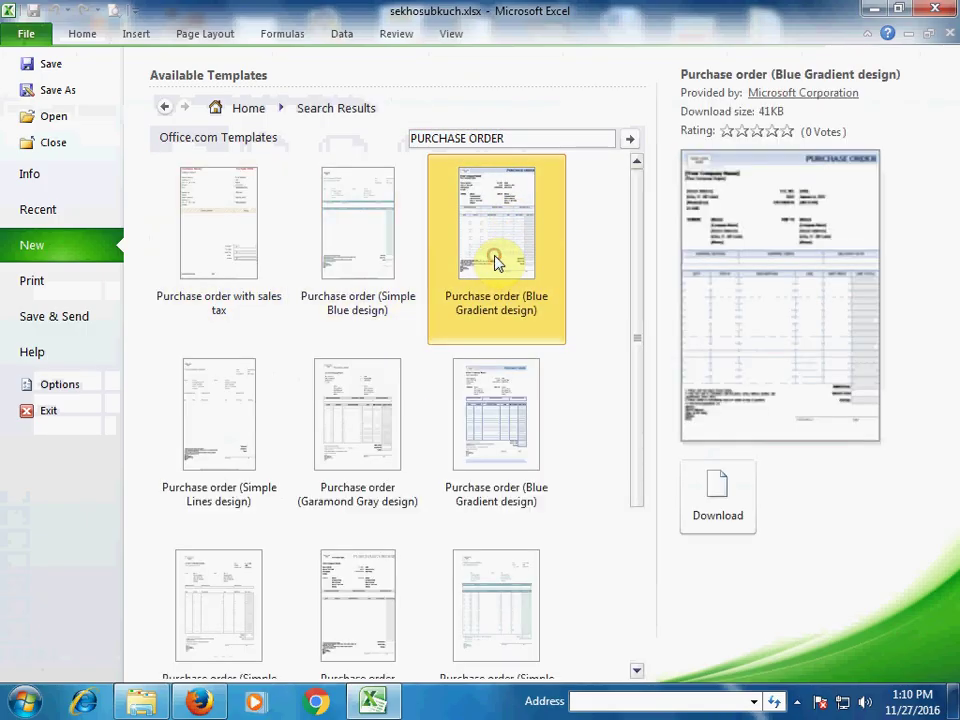
pyautogui.click(717, 490)
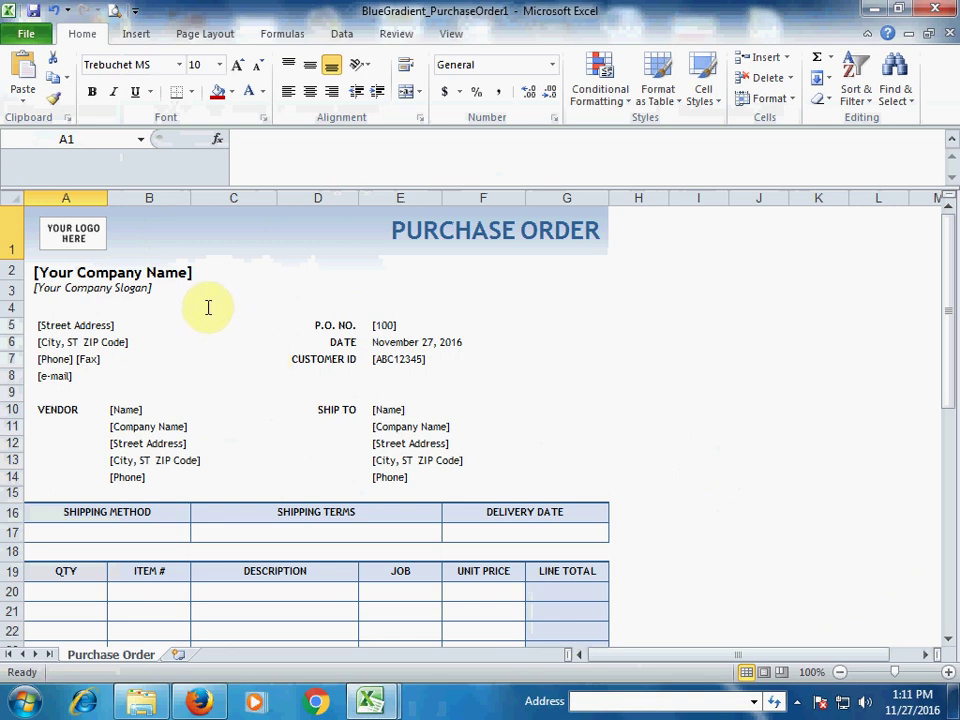
# Step: Replace the logo placeholder with the office computer photo using Change Picture
pyautogui.click(104, 240)
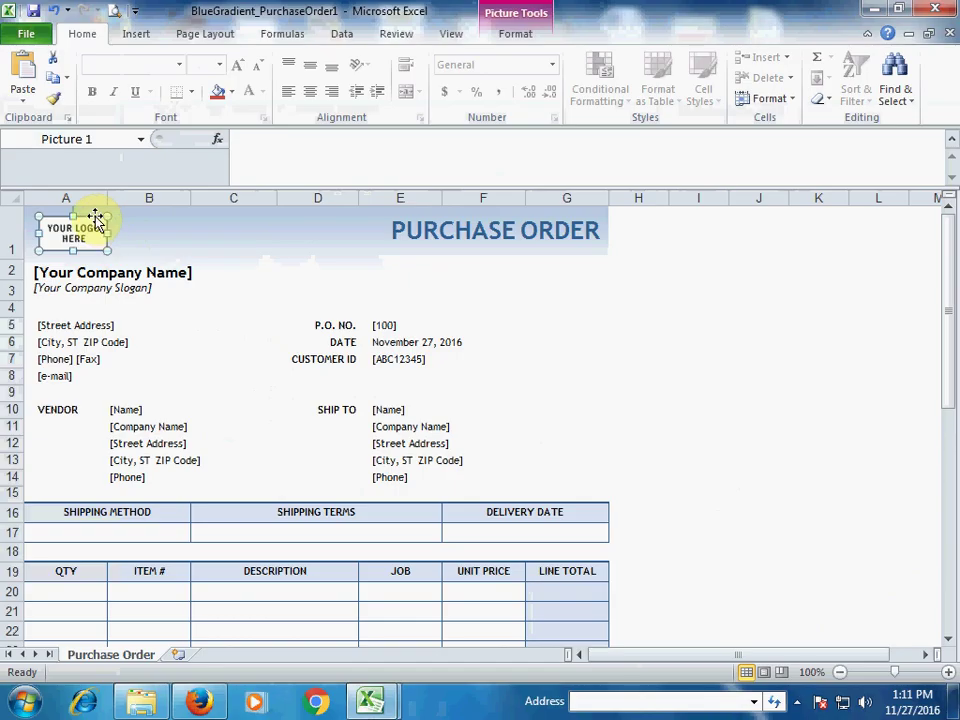
pyautogui.rightClick(94, 215)
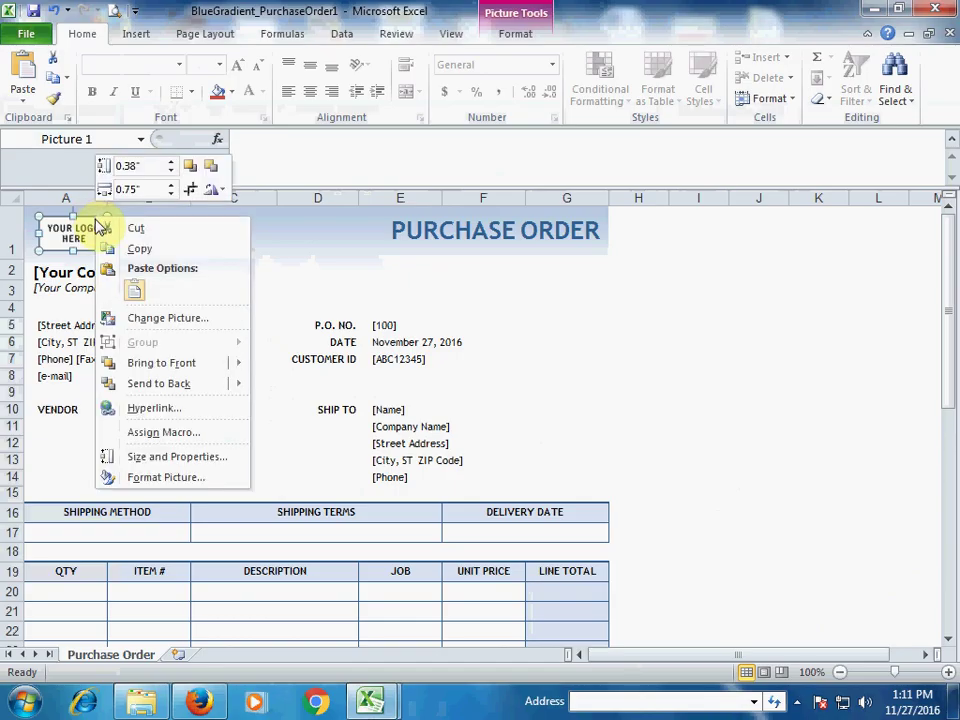
pyautogui.click(140, 318)
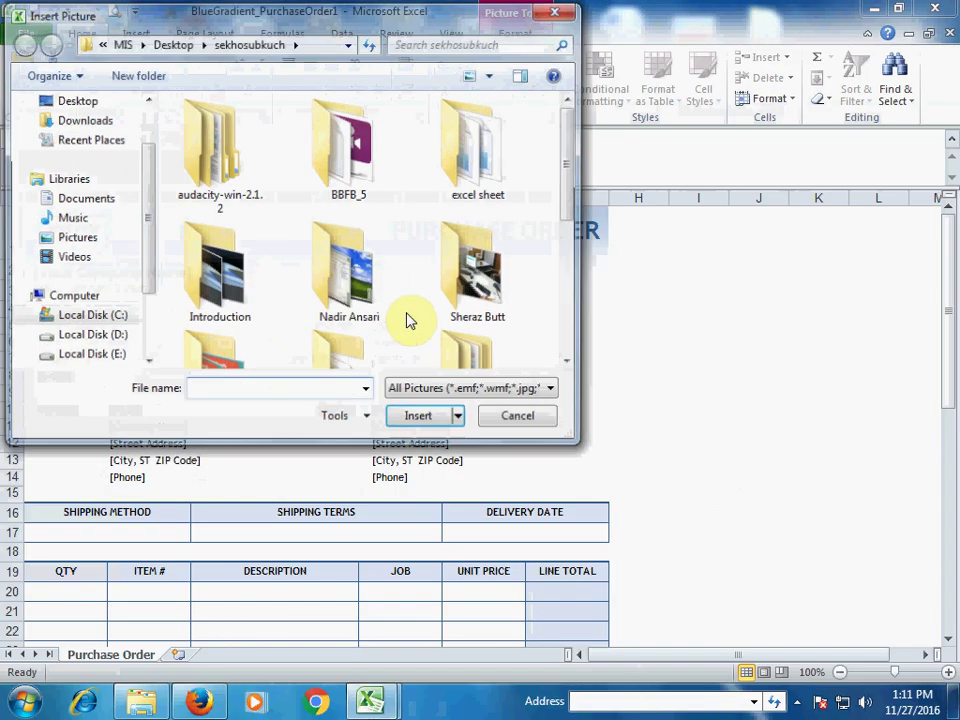
pyautogui.moveTo(566, 199); pyautogui.dragTo(566, 315)
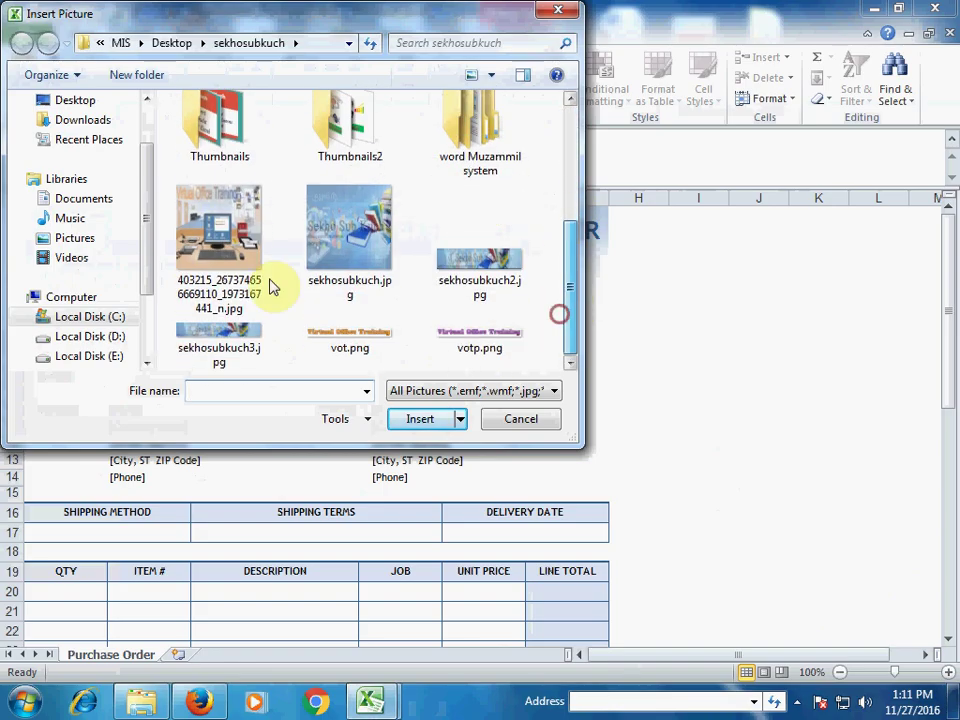
pyautogui.click(233, 268)
pyautogui.click(418, 416)
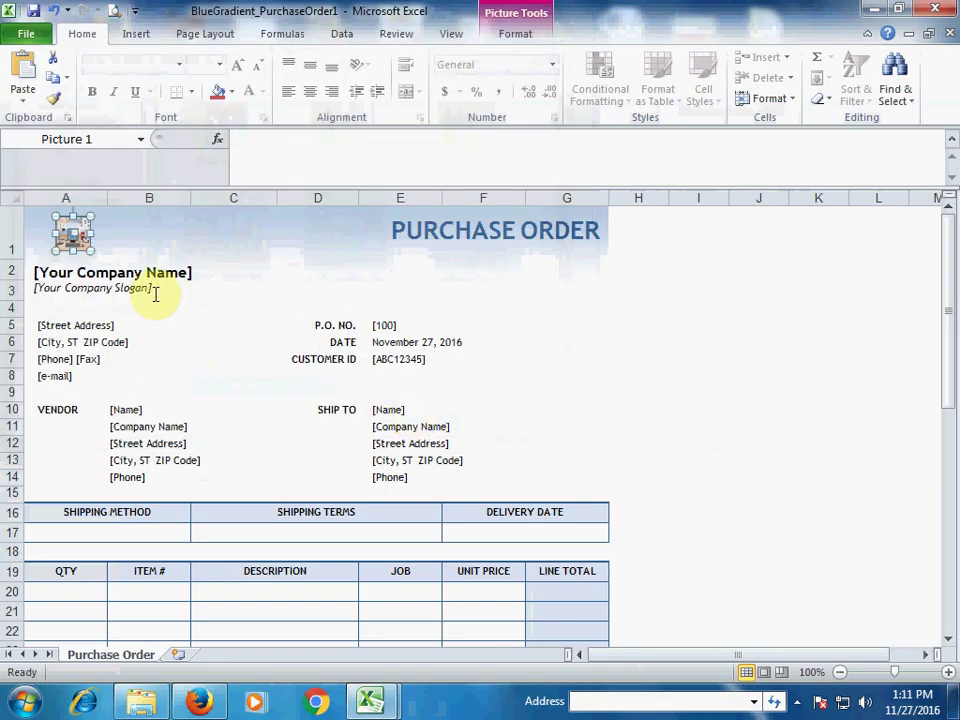
# Step: Select the [Your Company Name] placeholder text in the company name box
pyautogui.click(151, 289)
pyautogui.click(73, 230)
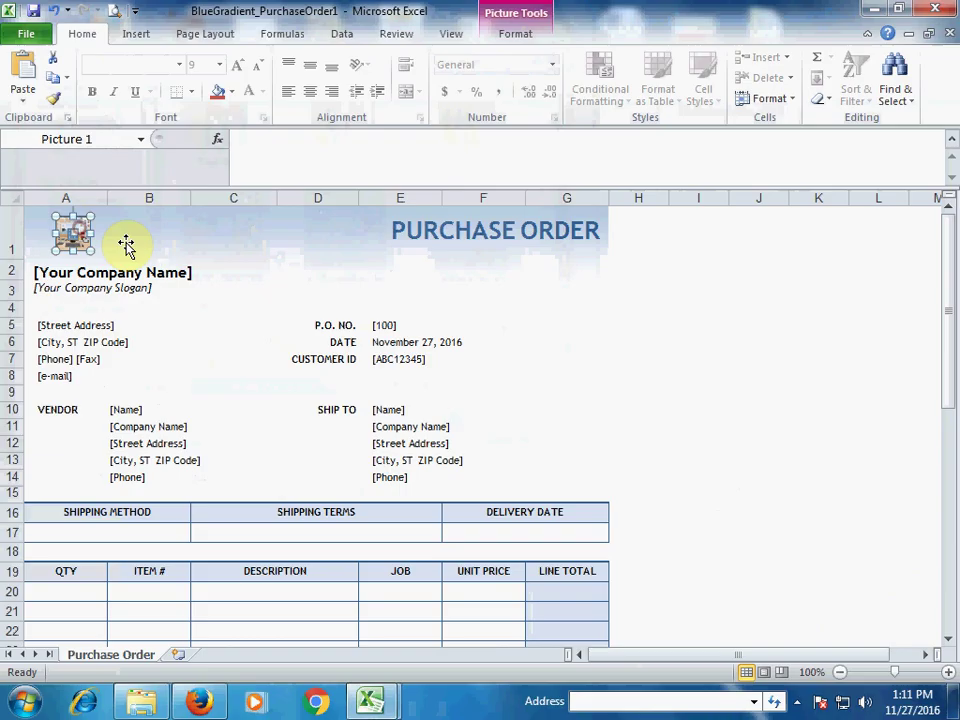
pyautogui.keyDown('ctrl'); pyautogui.click(44, 270); pyautogui.keyUp('ctrl')
pyautogui.click(34, 272)
pyautogui.moveTo(34, 272); pyautogui.dragTo(196, 273)
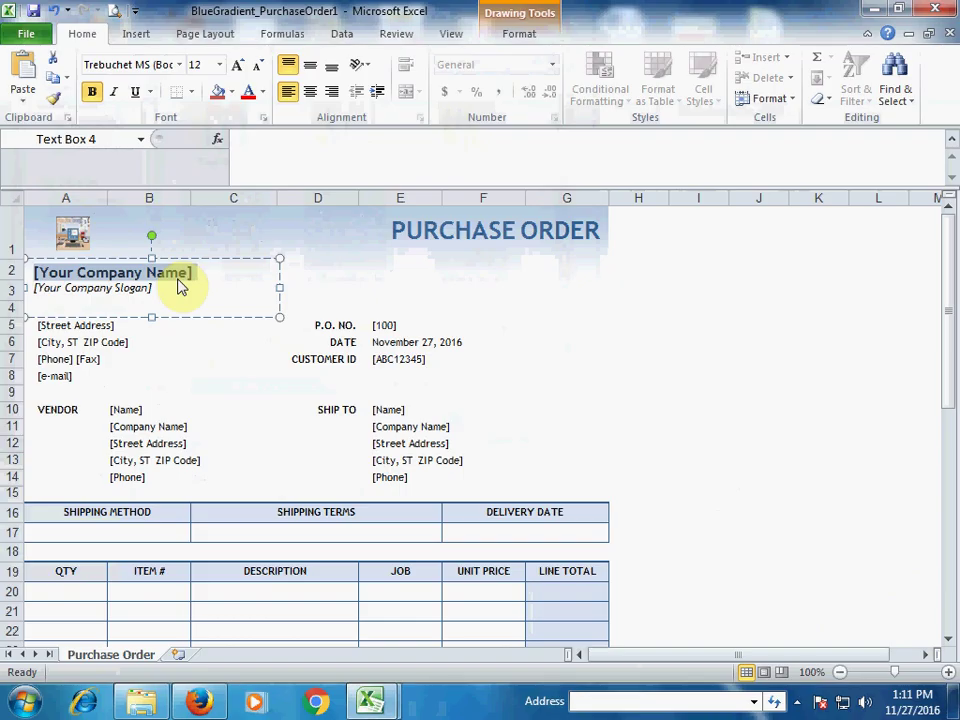
# Step: Type COMPUTER WORLD as the company name
pyautogui.write('V')
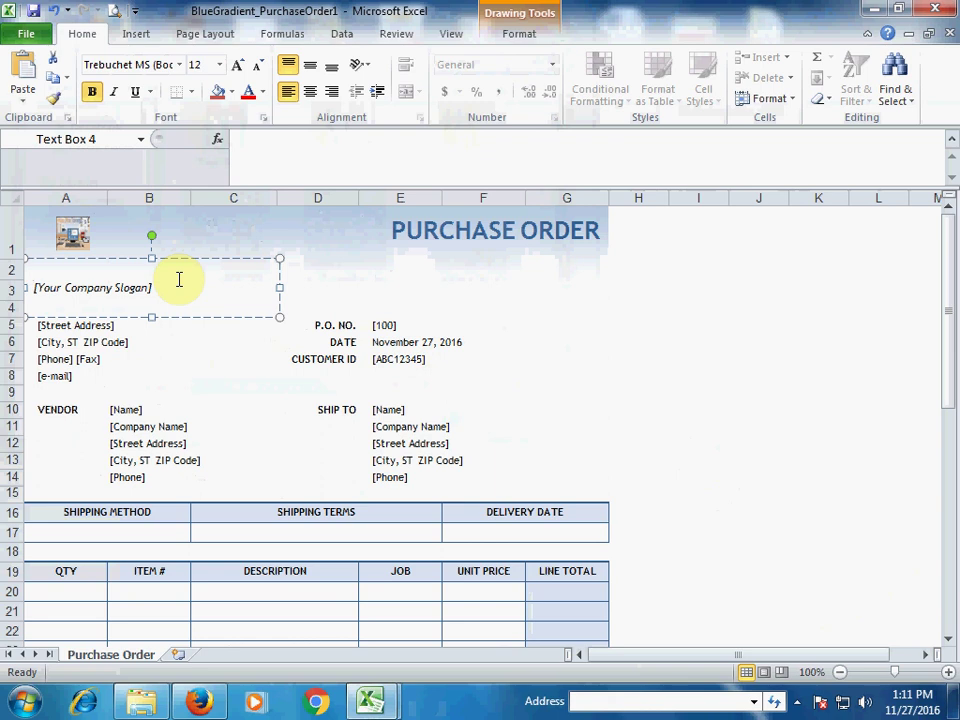
pyautogui.write('V')
pyautogui.press('BackSpace')
pyautogui.write('co')
pyautogui.press('BackSpace')
pyautogui.press('BackSpace')
pyautogui.write('COMPUTER O')
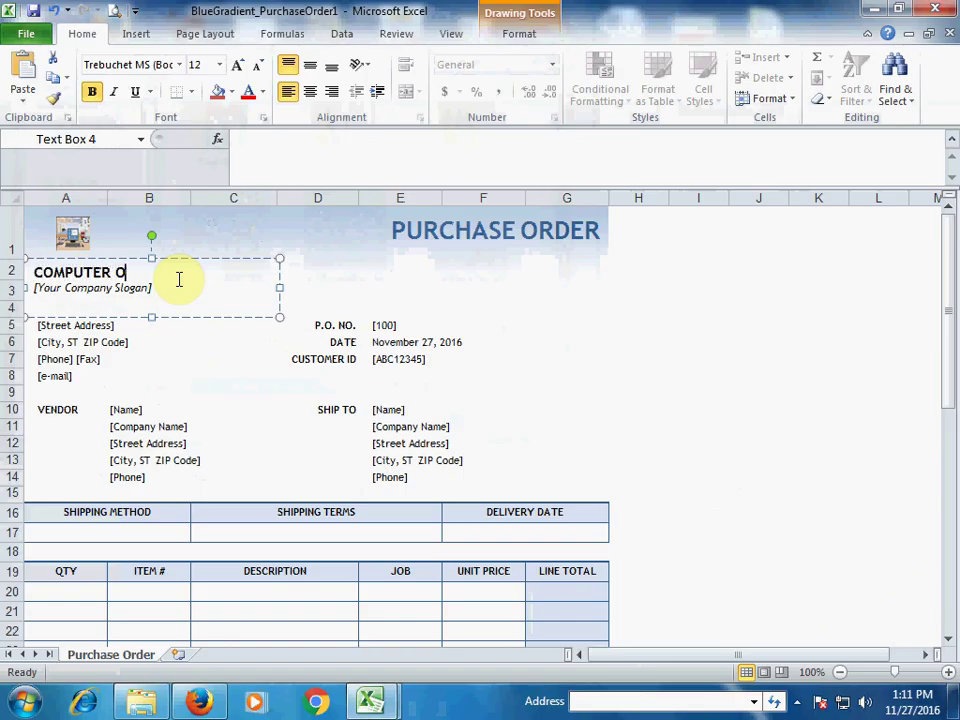
pyautogui.press('BackSpace')
pyautogui.write('WORLD')
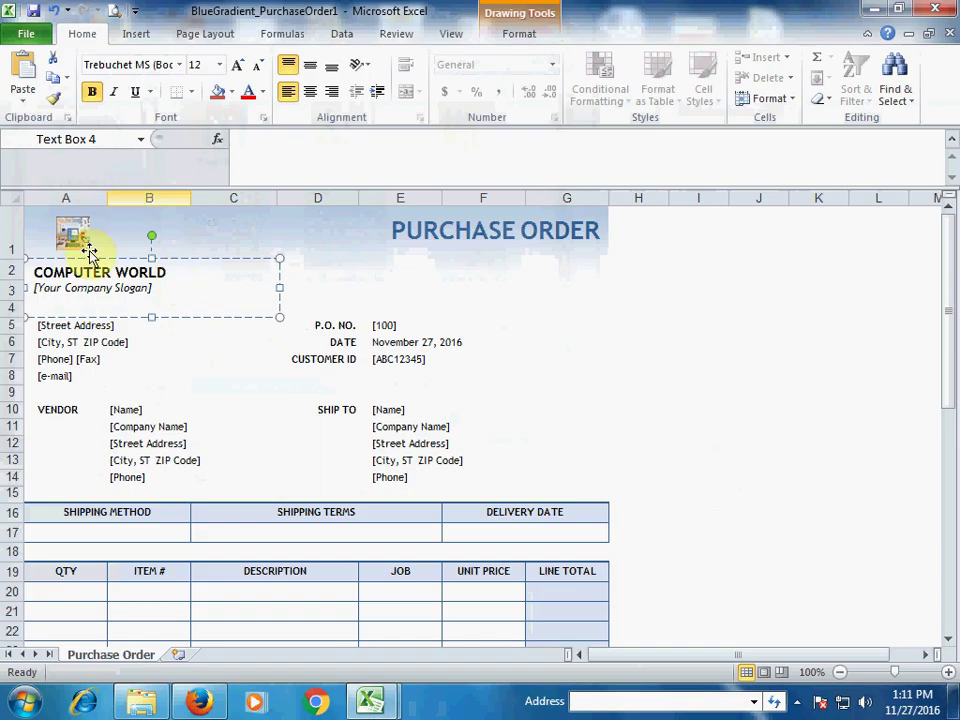
# Step: Delete the [Your Company Slogan] placeholder line
pyautogui.click(158, 282)
pyautogui.moveTo(158, 282); pyautogui.dragTo(30, 287)
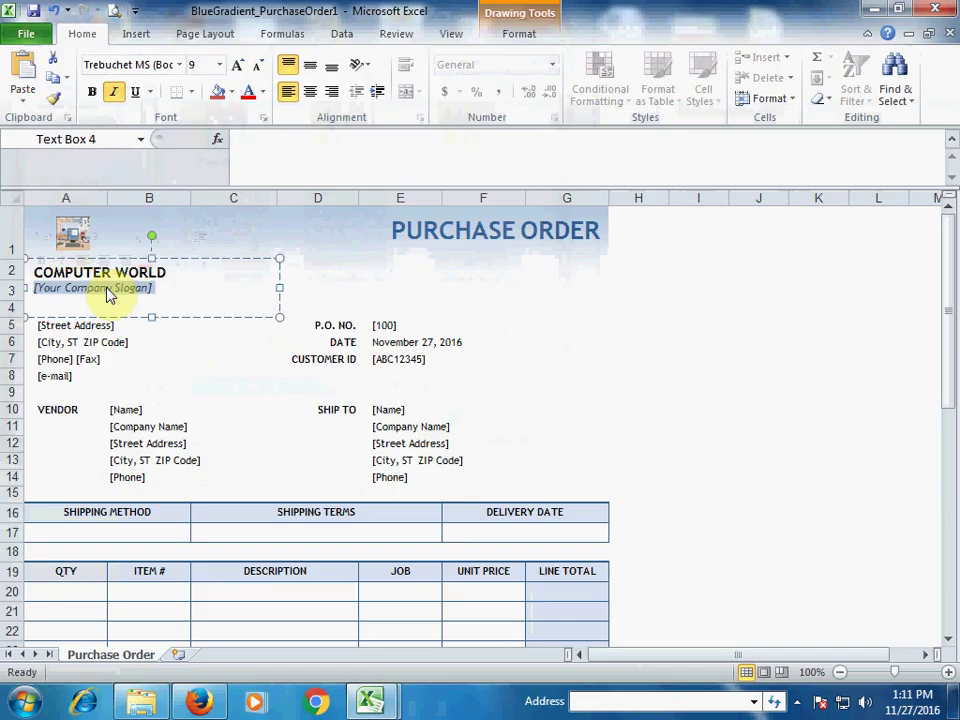
pyautogui.press('Delete')
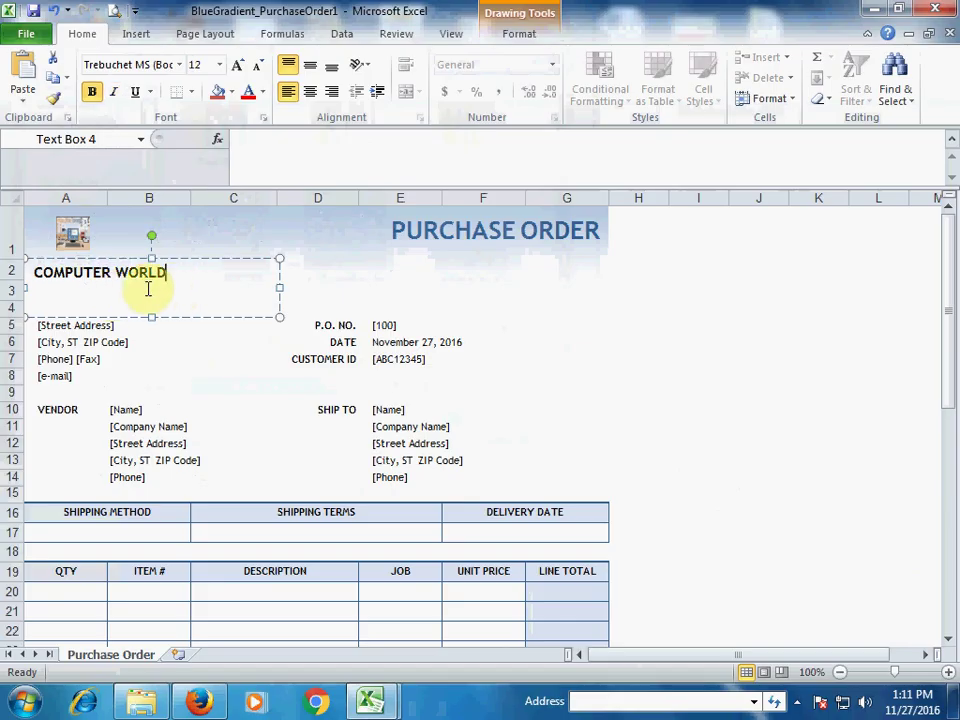
# Step: Enter 1001 as the P.O. number in E5 and clear the CUSTOMER ID row C7:F7
pyautogui.click(120, 321)
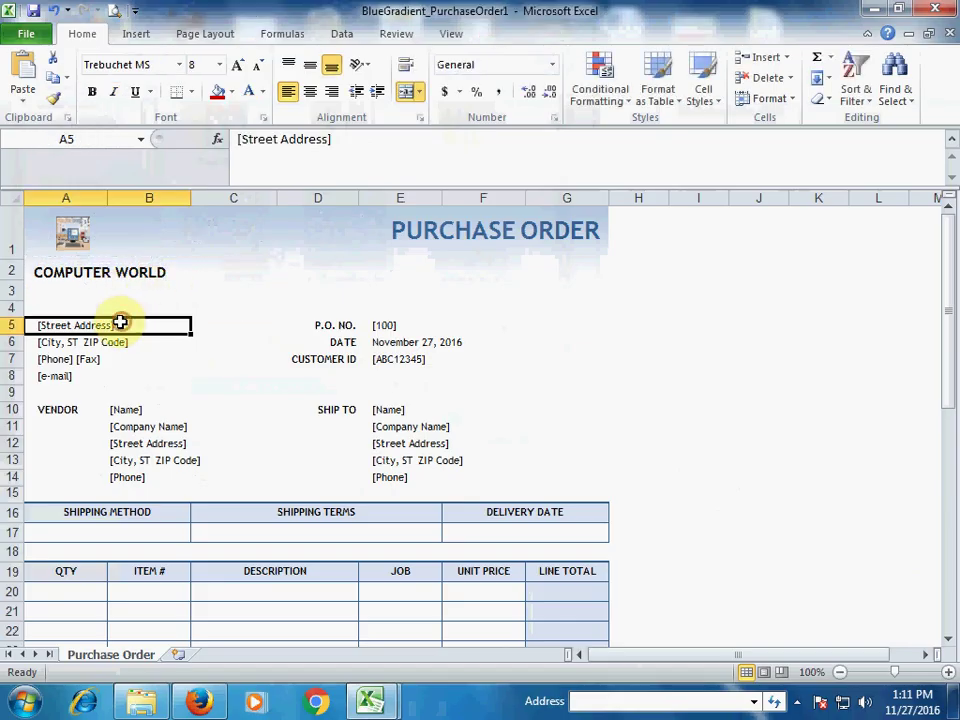
pyautogui.click(75, 342)
pyautogui.click(70, 360)
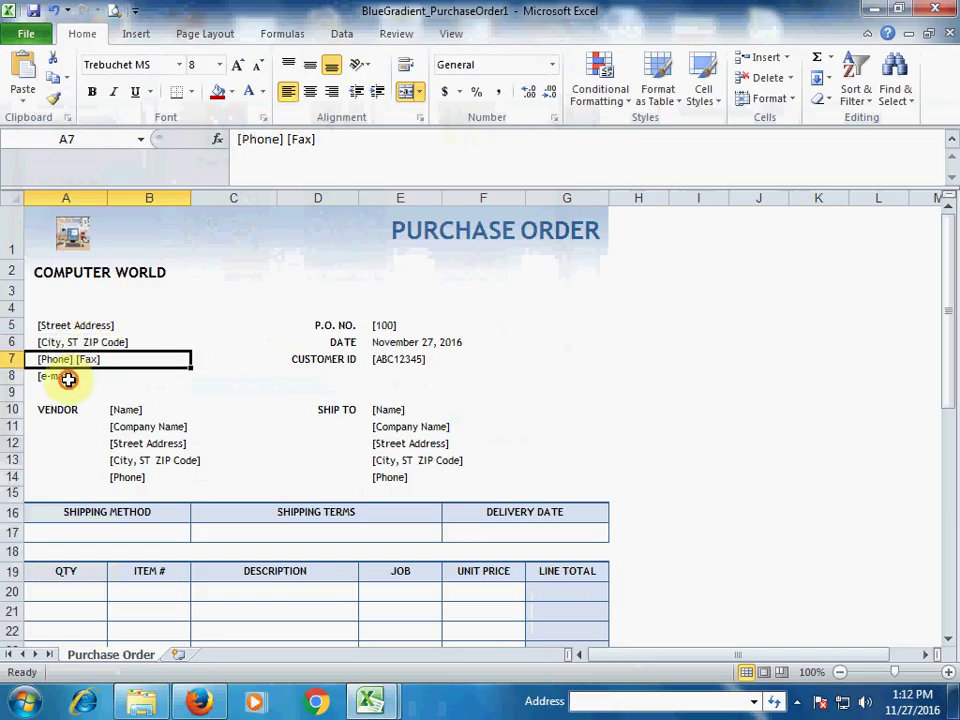
pyautogui.click(68, 378)
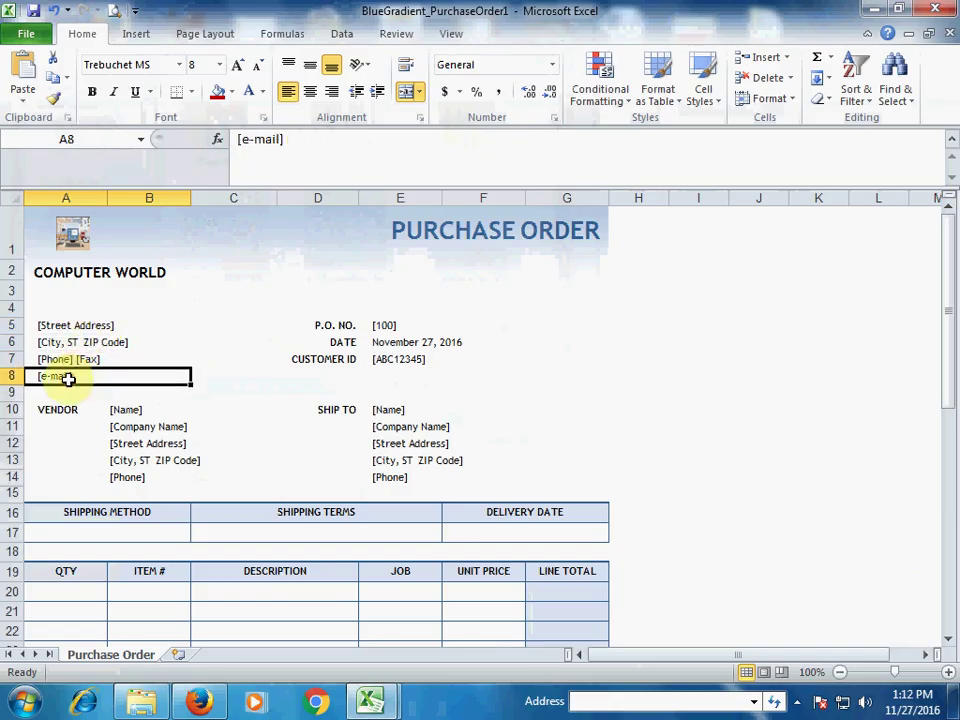
pyautogui.click(388, 326)
pyautogui.write('1001')
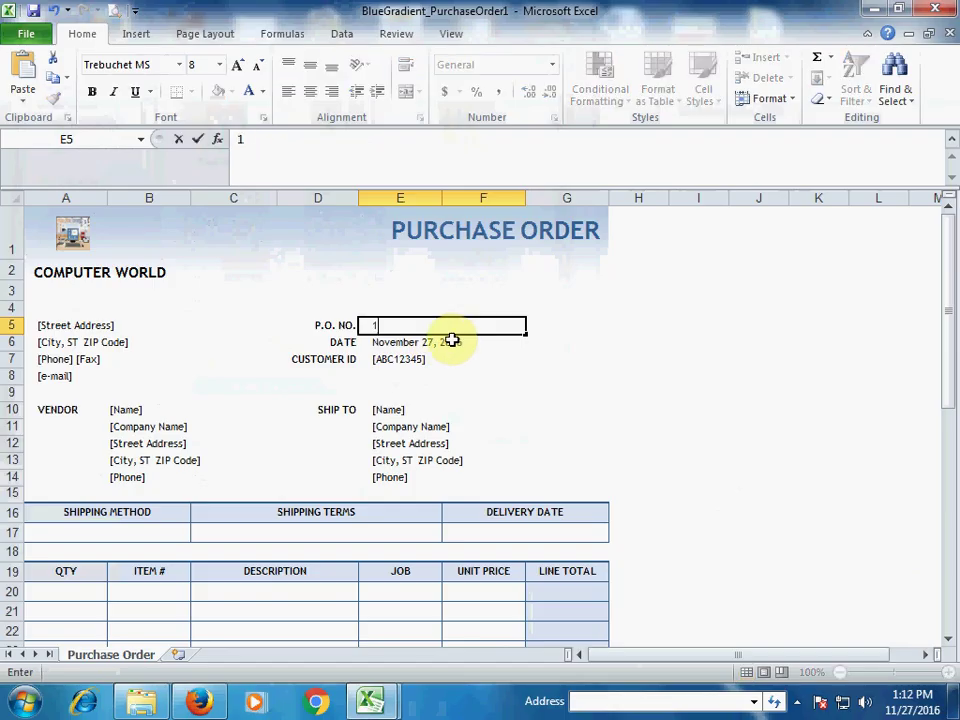
pyautogui.click(444, 343)
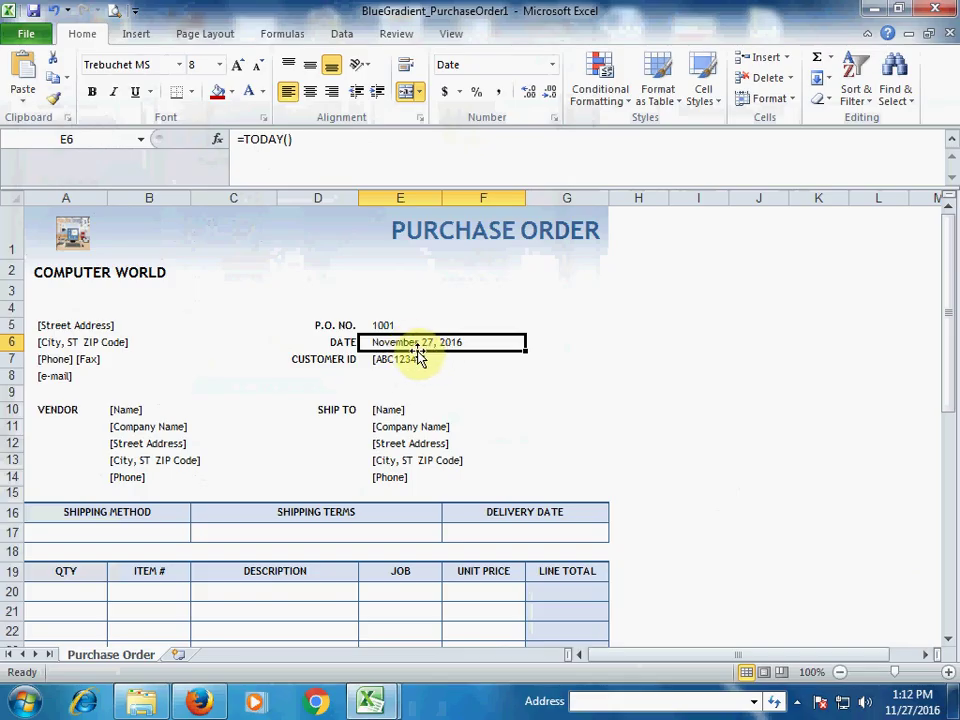
pyautogui.moveTo(341, 358); pyautogui.dragTo(400, 360)
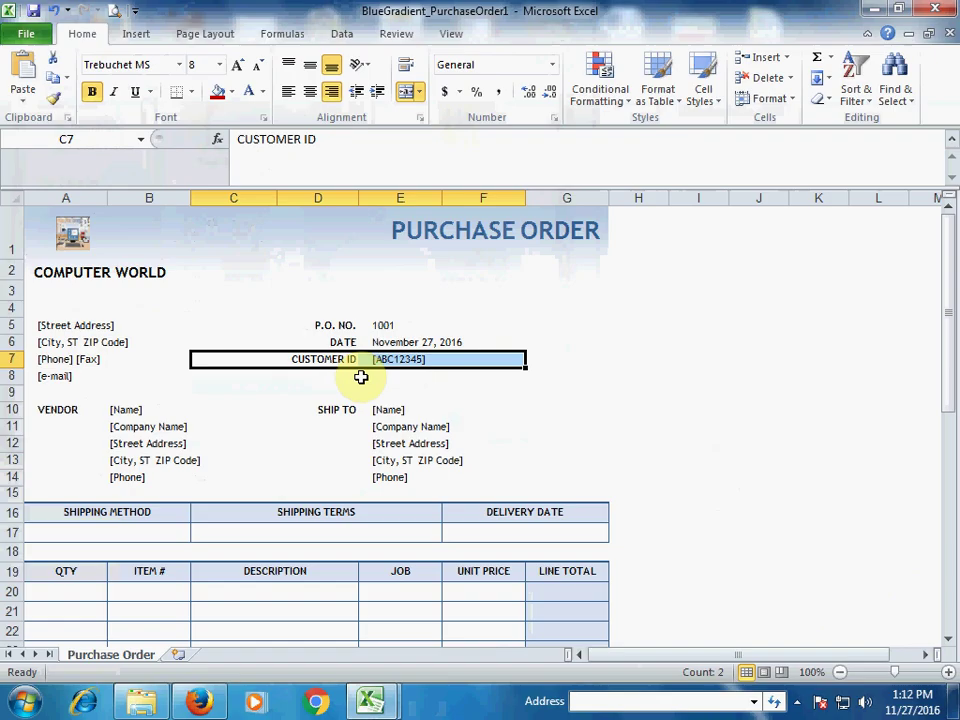
pyautogui.press('Delete')
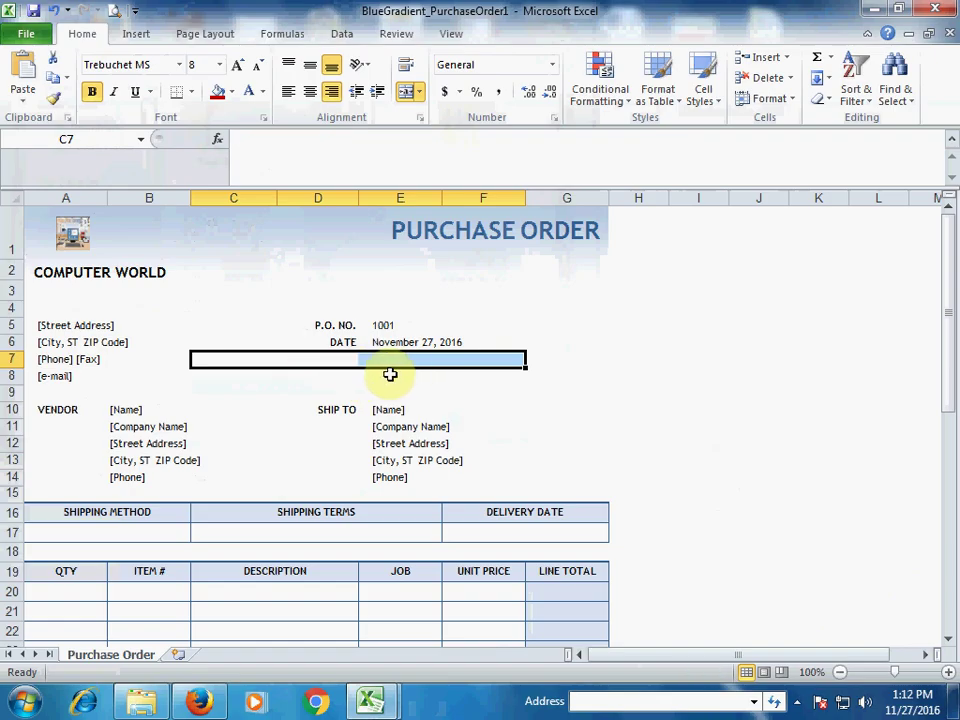
# Step: Enter the vendor's name in cell B10
pyautogui.click(393, 374)
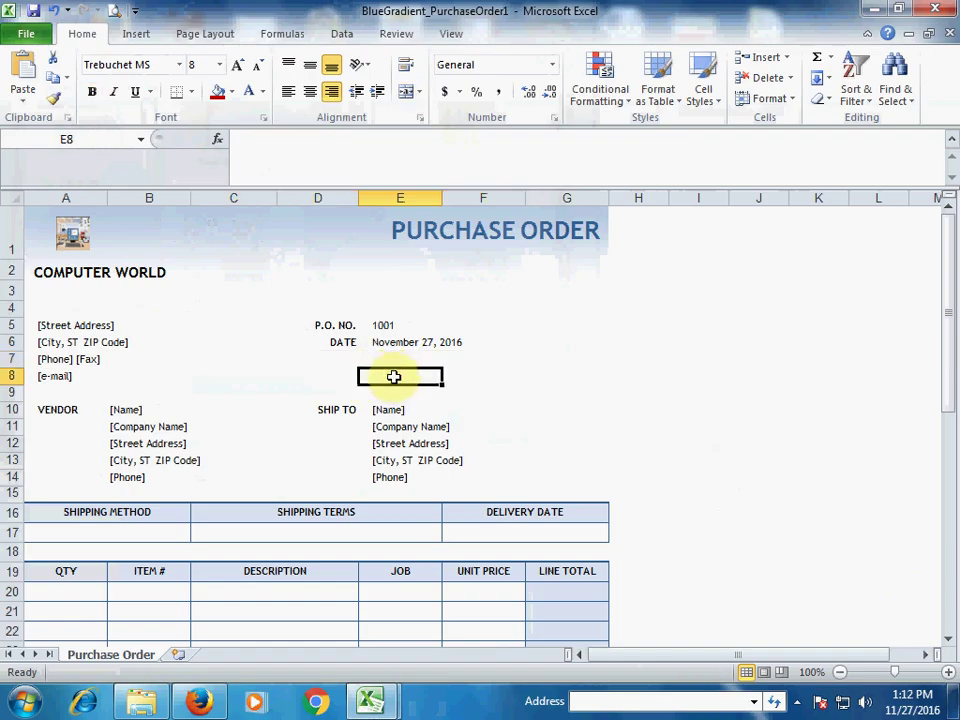
pyautogui.click(134, 411)
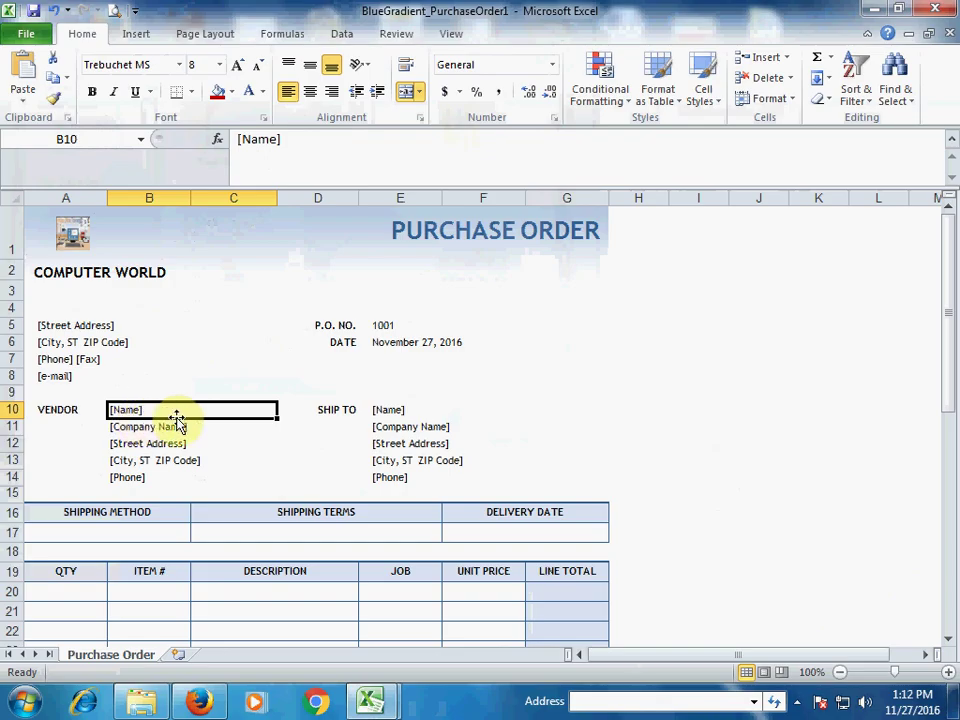
pyautogui.click(149, 426)
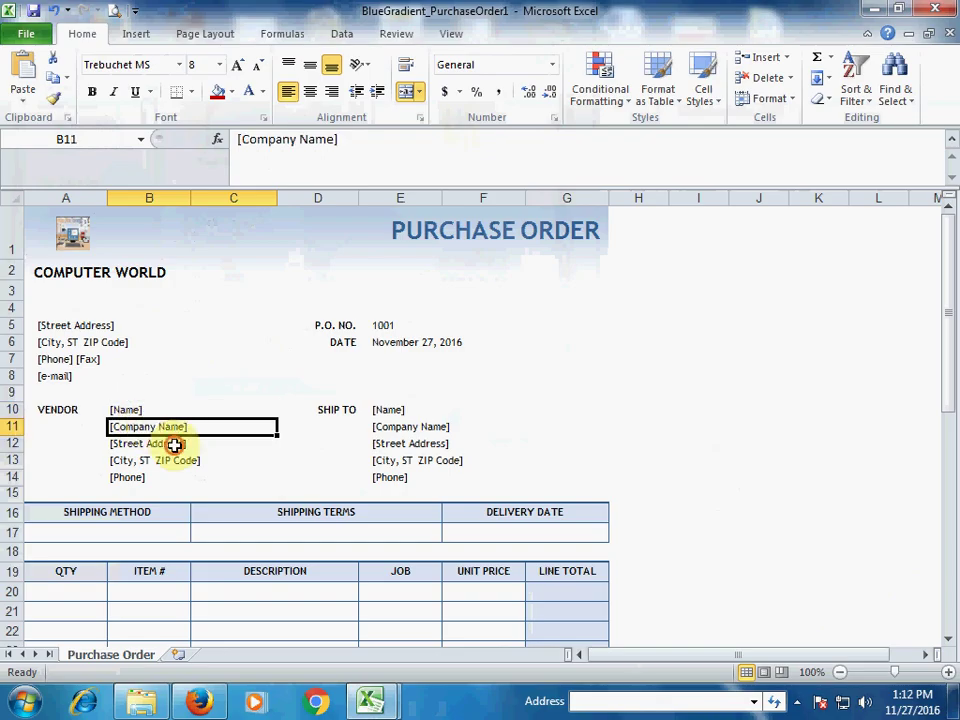
pyautogui.click(174, 443)
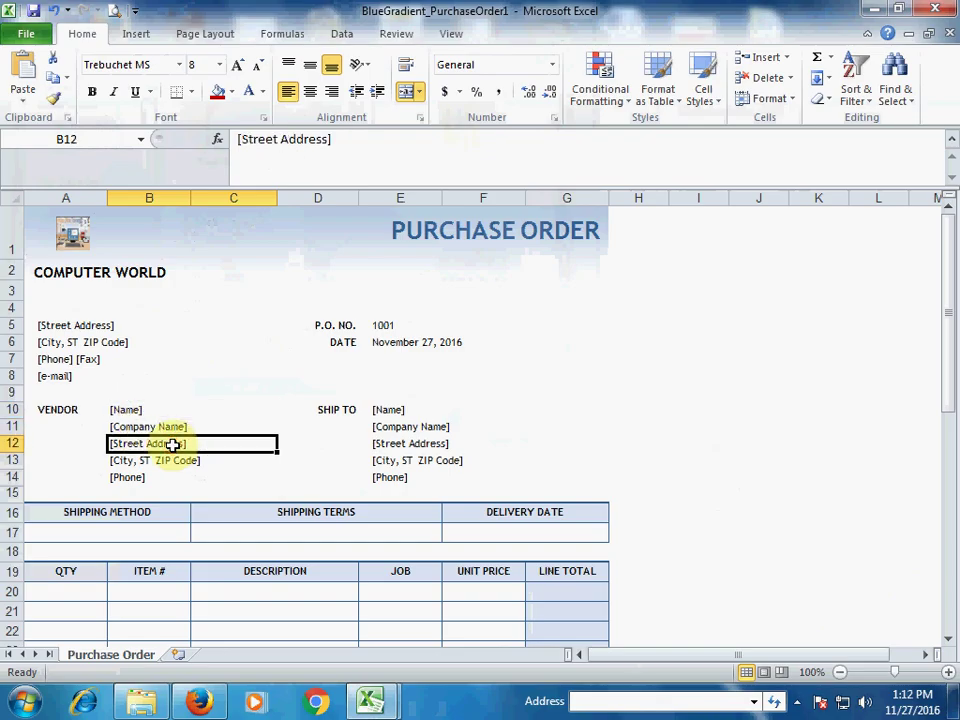
pyautogui.click(146, 463)
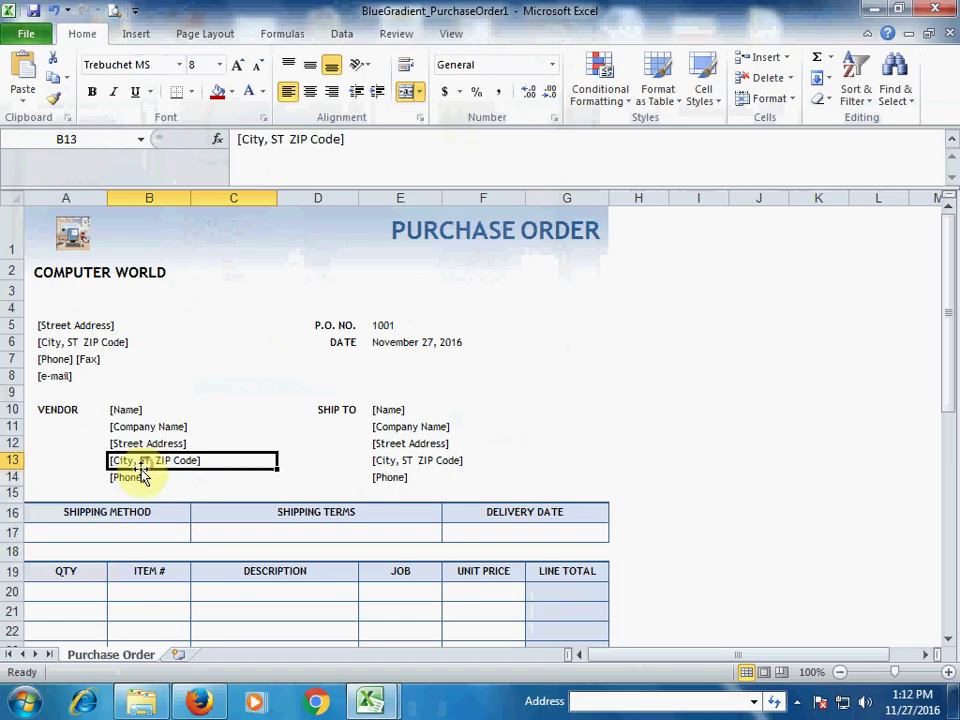
pyautogui.click(133, 478)
pyautogui.click(133, 416)
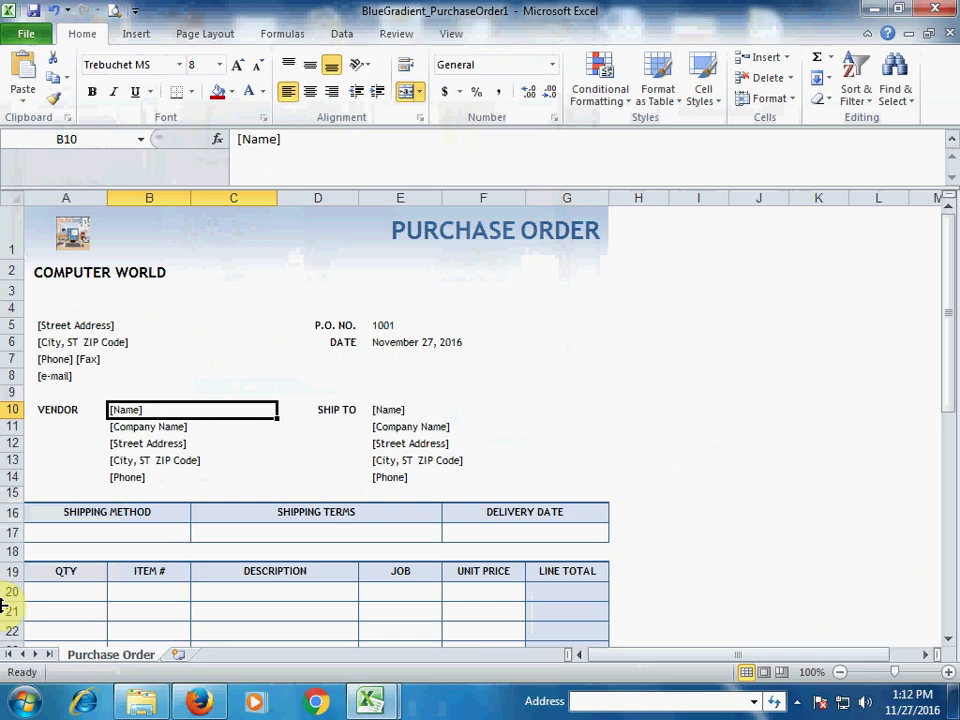
pyautogui.write('s')
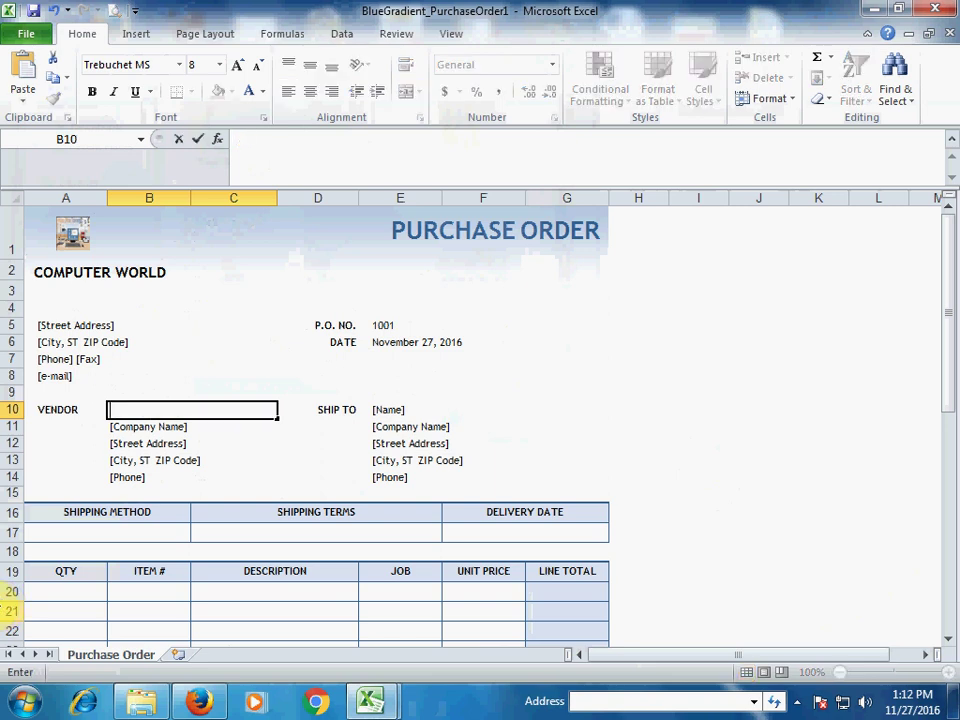
pyautogui.write('s')
pyautogui.write('SH')
pyautogui.write('ERAZ')
pyautogui.press('Return')
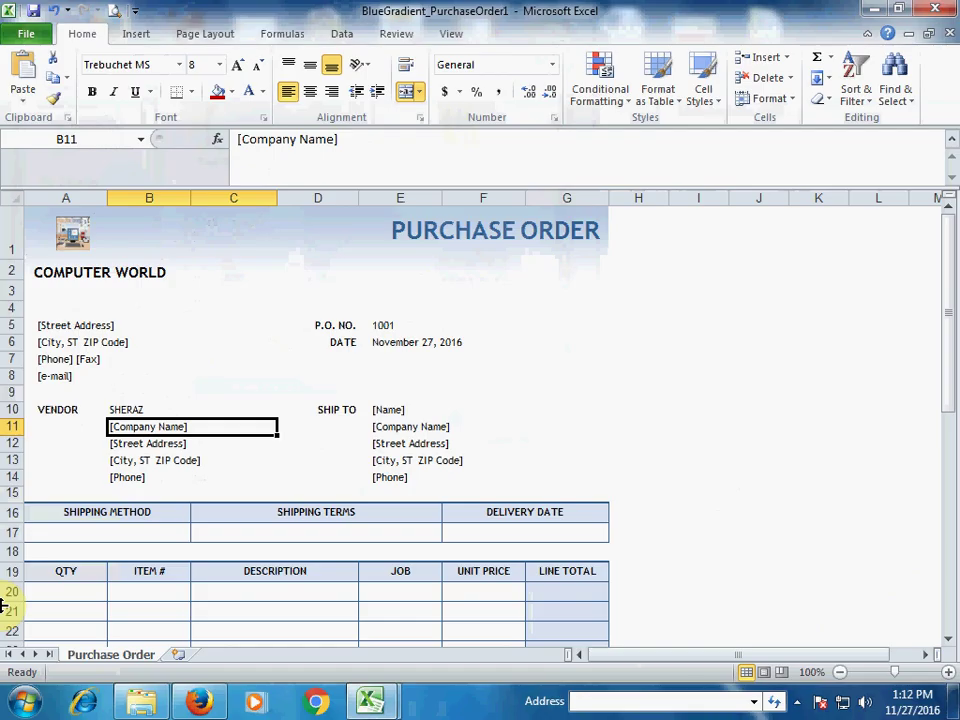
# Step: Enter RES as the vendor company and fill in the vendor's office address
pyautogui.write('RES')
pyautogui.press('Tab')
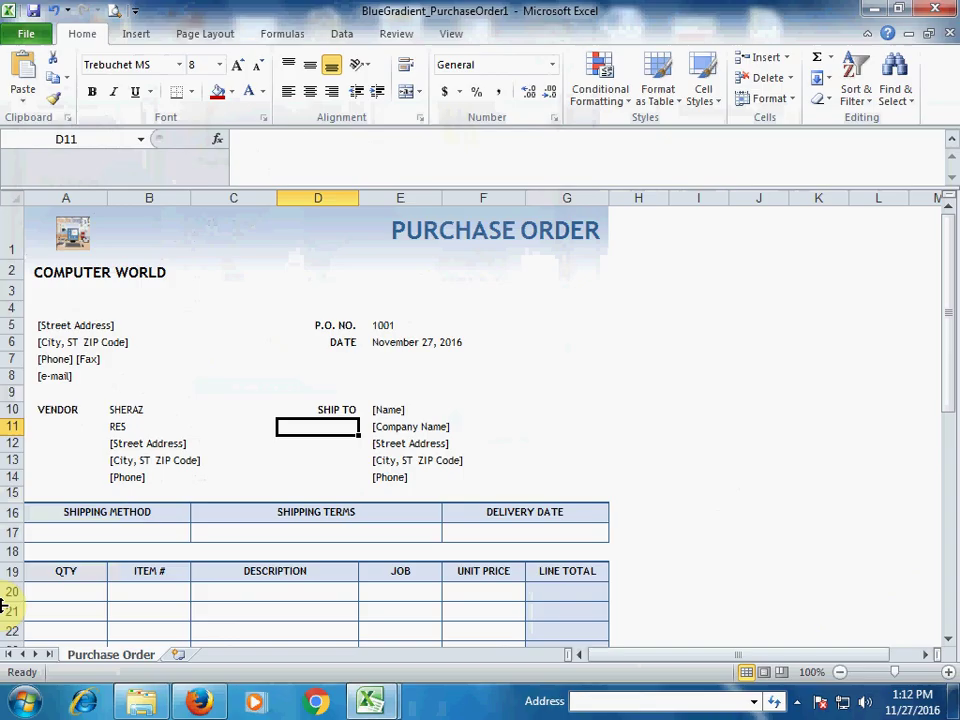
pyautogui.press('Left')
pyautogui.press('Down')
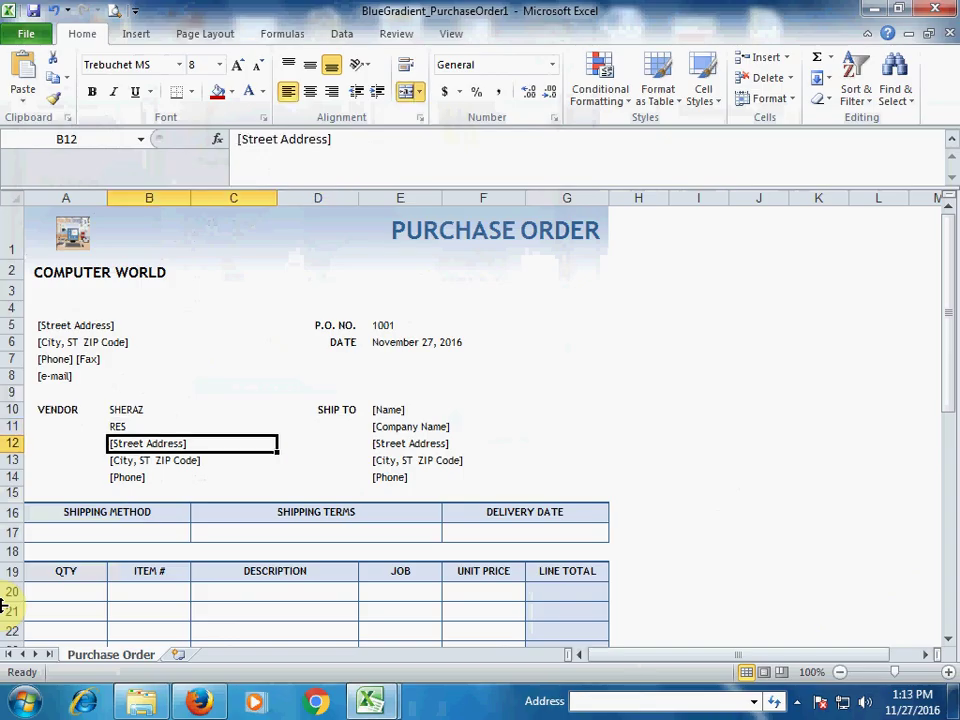
pyautogui.press('Down')
pyautogui.press('Up')
pyautogui.write('H')
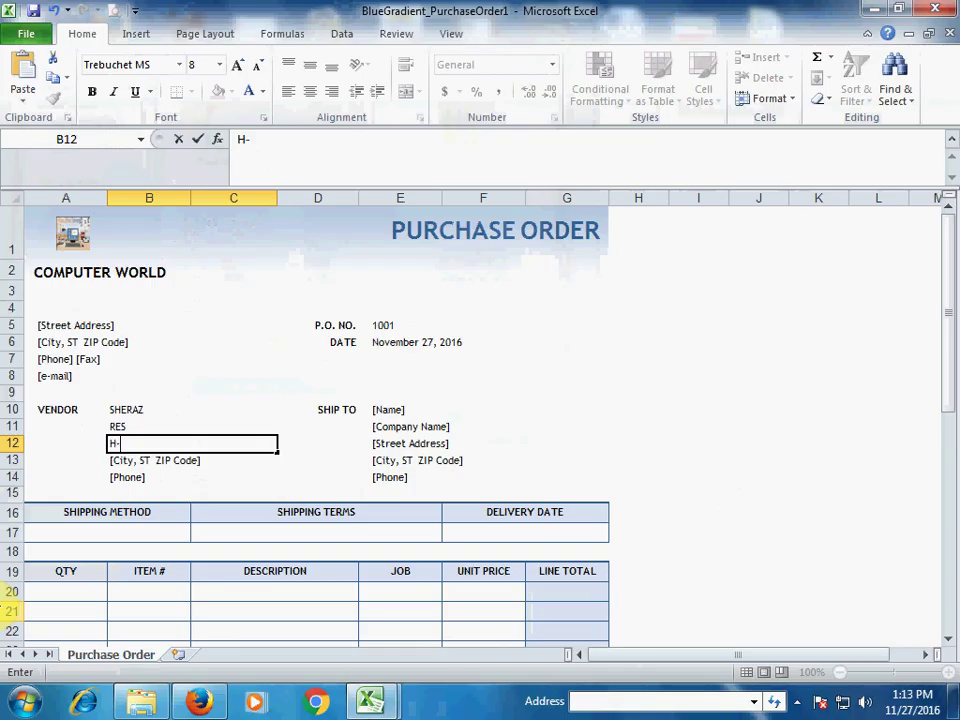
pyautogui.press('BackSpace')
pyautogui.press('BackSpace')
pyautogui.write('OFFICE #')
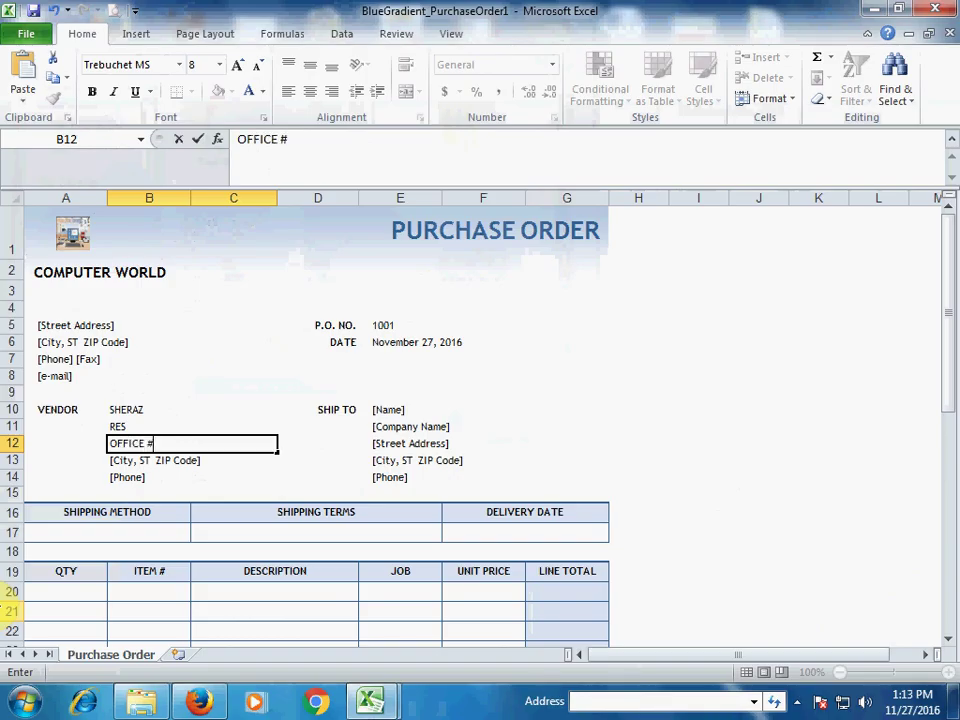
pyautogui.write('15 ------')
pyautogui.press('Return')
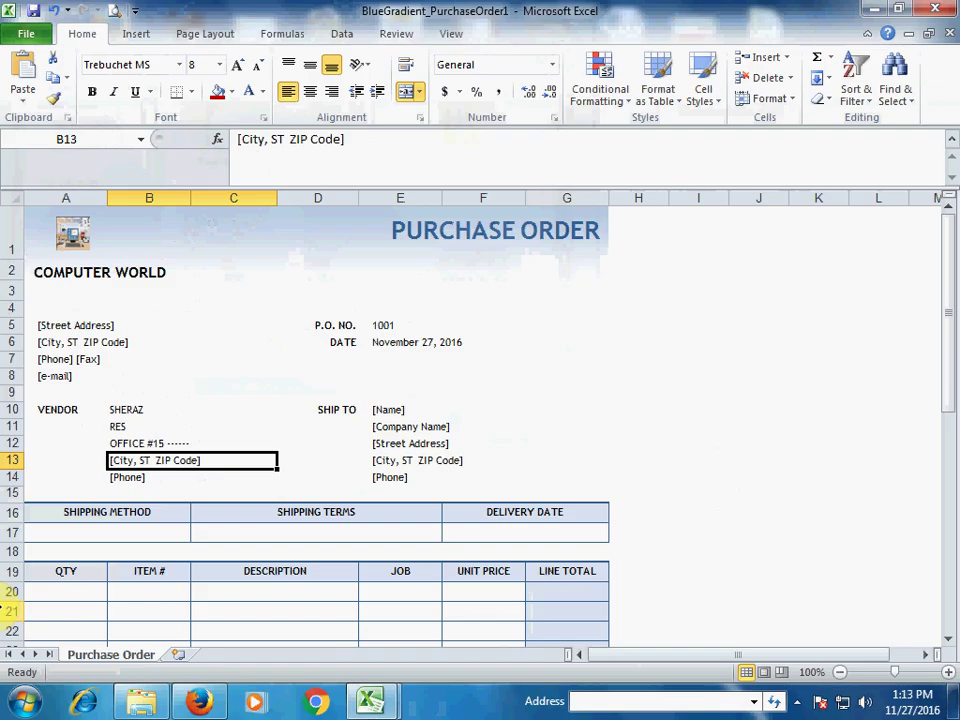
# Step: Enter KARACHI as the vendor city and add the vendor's phone number
pyautogui.write('KA')
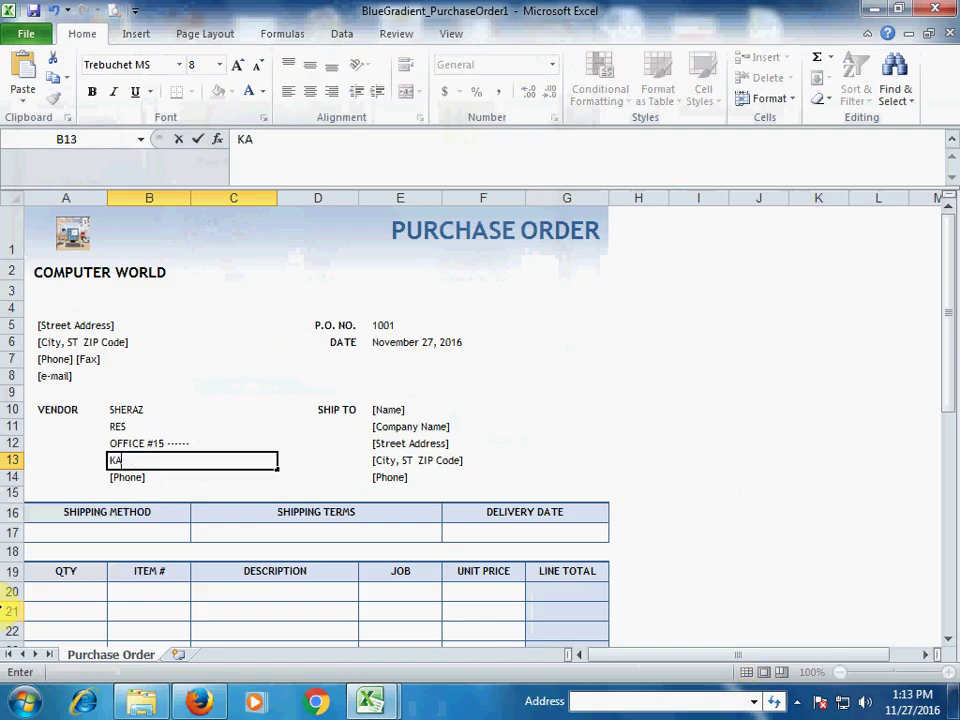
pyautogui.write('RACHI')
pyautogui.press('Tab')
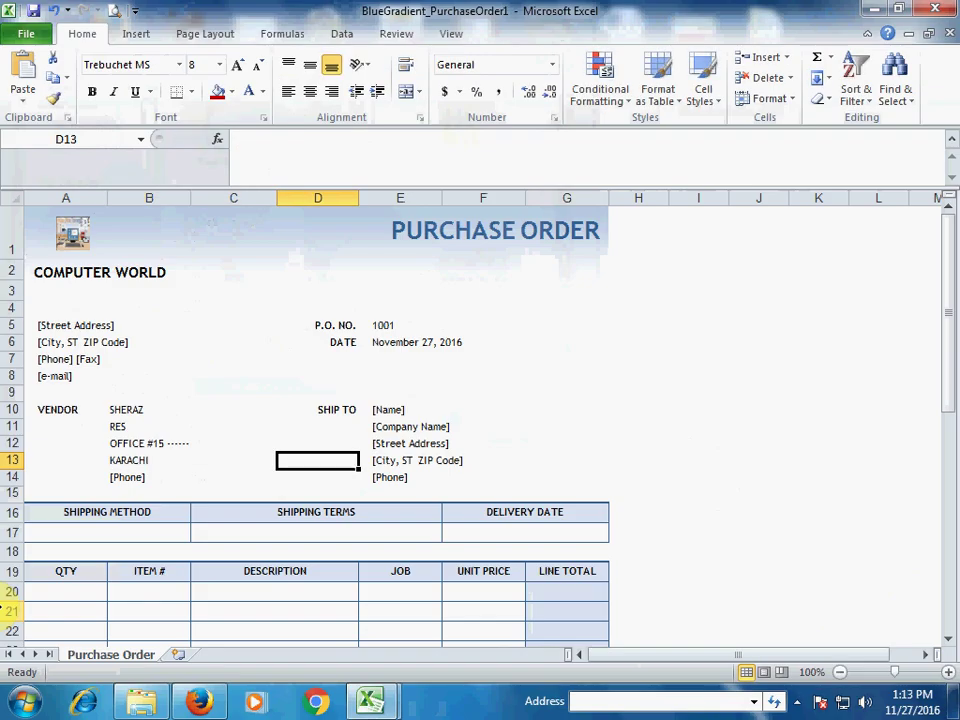
pyautogui.click(150, 460)
pyautogui.click(150, 477)
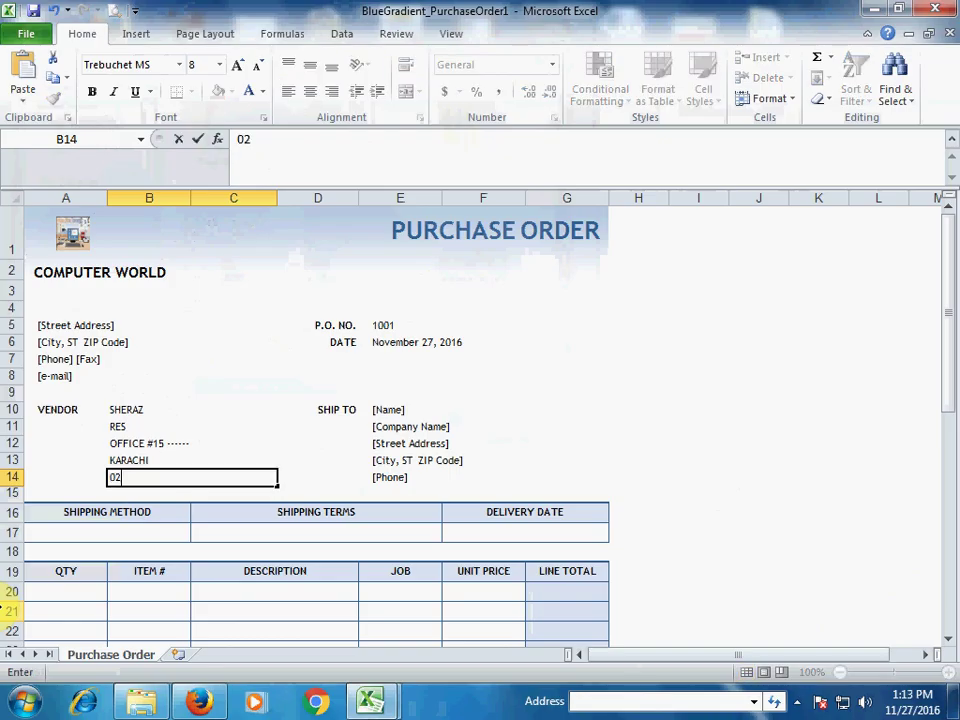
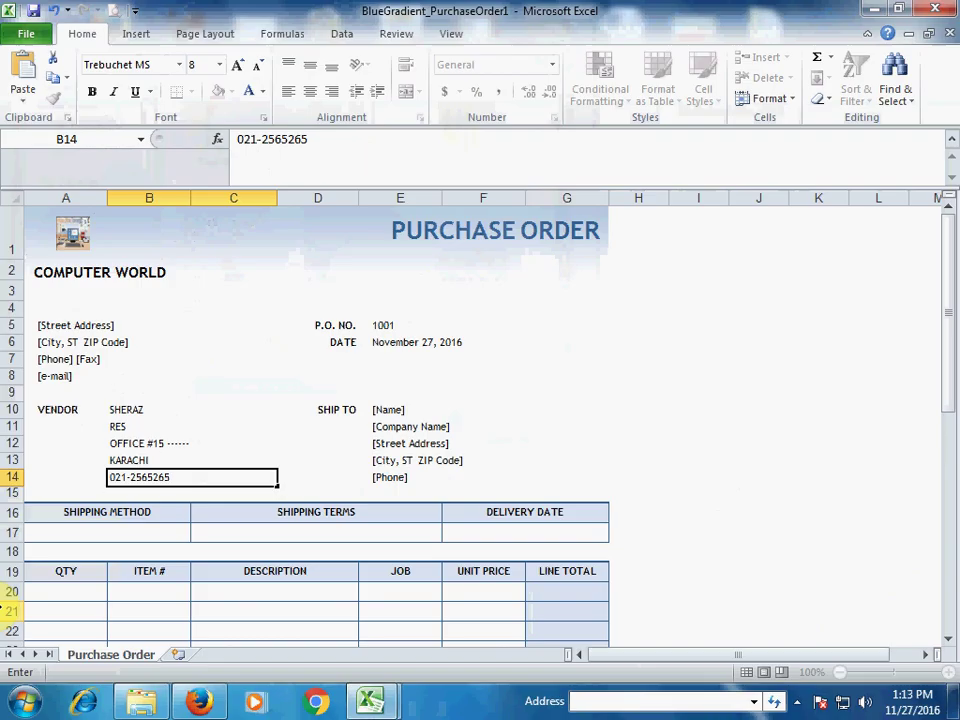
pyautogui.press('Right')
pyautogui.press('Right')
pyautogui.press('Up')
pyautogui.press('Up')
pyautogui.press('Up')
pyautogui.press('Up')
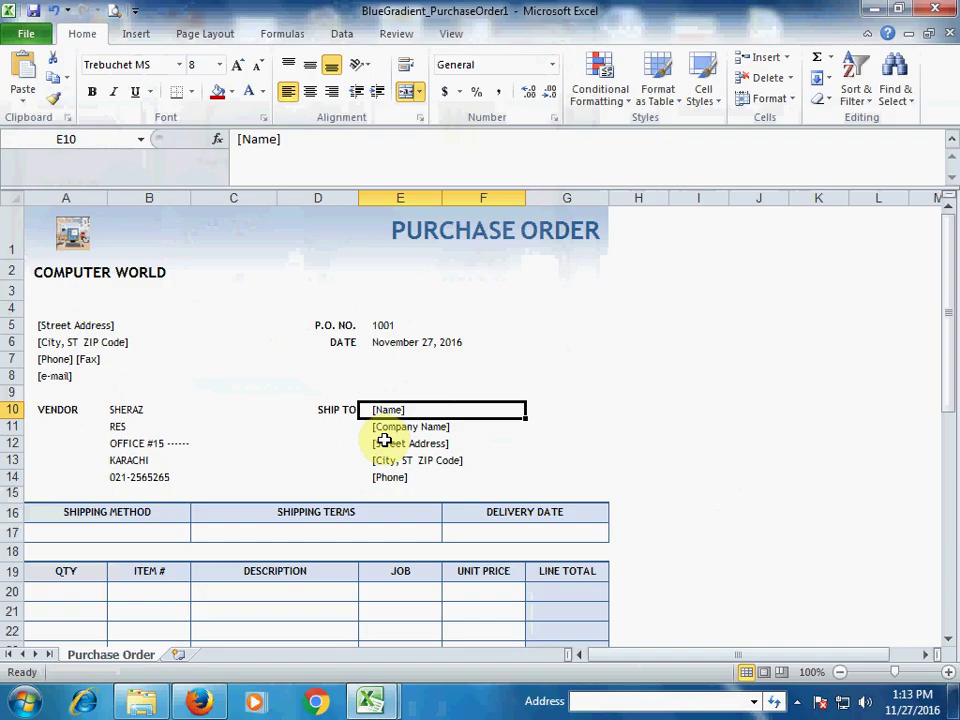
# Step: Enter the ship-to contact's name and COMPUTER WORLD as the ship-to company
pyautogui.write('s')
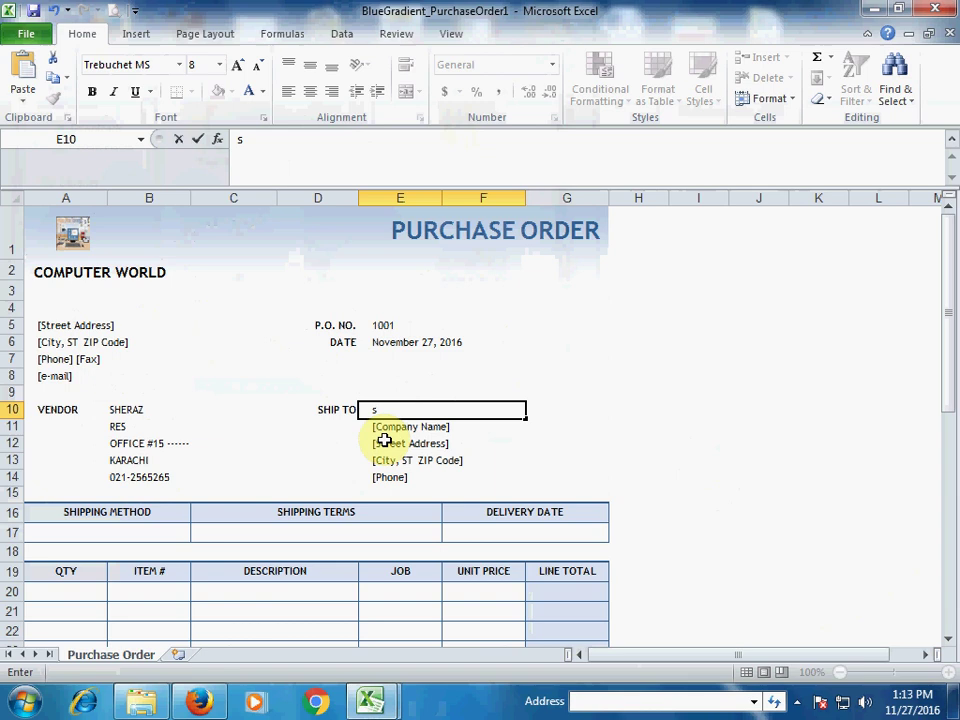
pyautogui.write('OHAIL')
pyautogui.press('Tab')
pyautogui.press('Return')
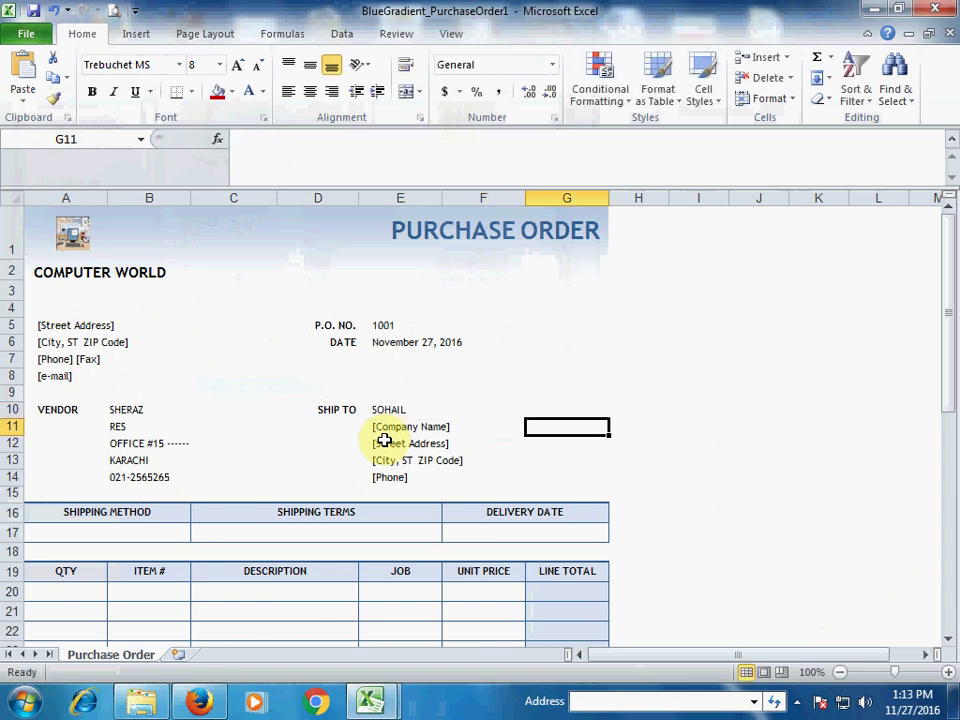
pyautogui.press('Left')
pyautogui.write('COMPUTER OW')
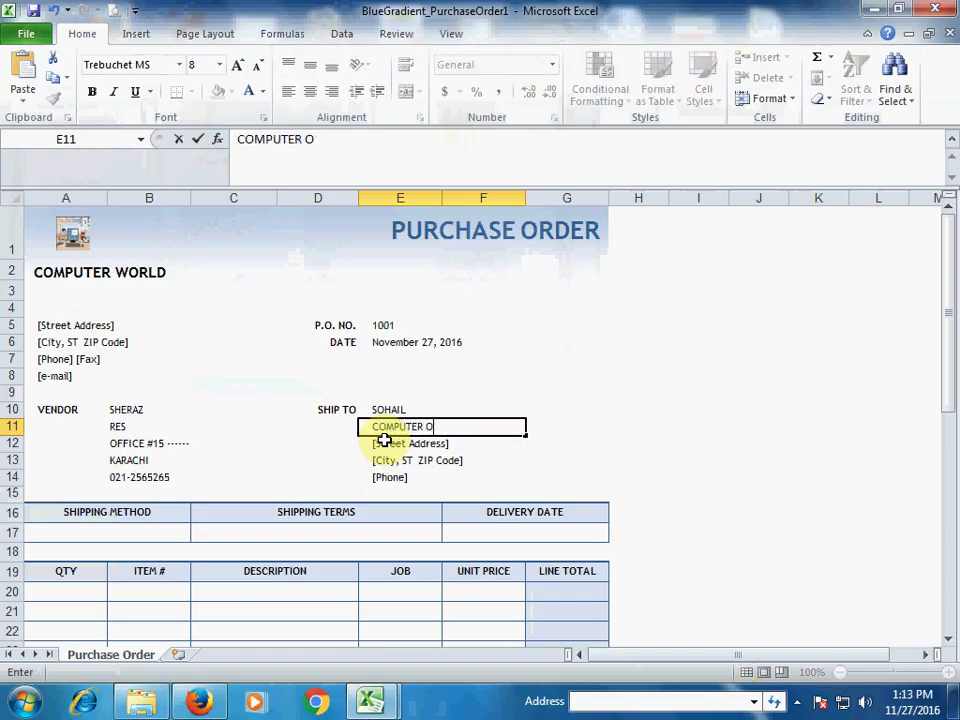
pyautogui.press('BackSpace')
pyautogui.write('WORLD')
pyautogui.press('BackSpace')
pyautogui.write('LD')
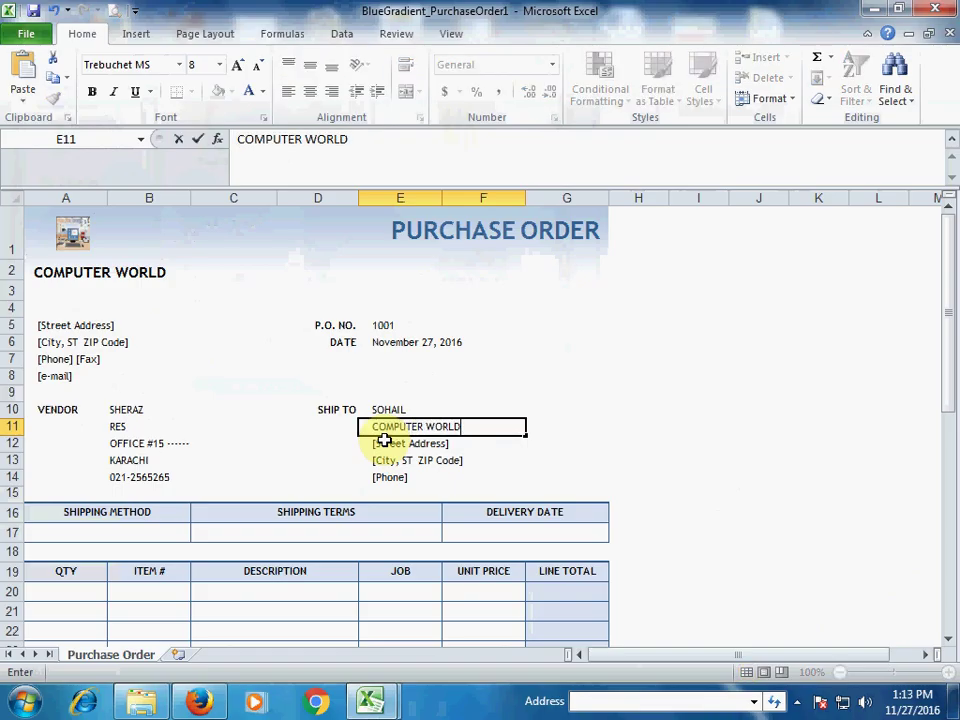
pyautogui.press('Return')
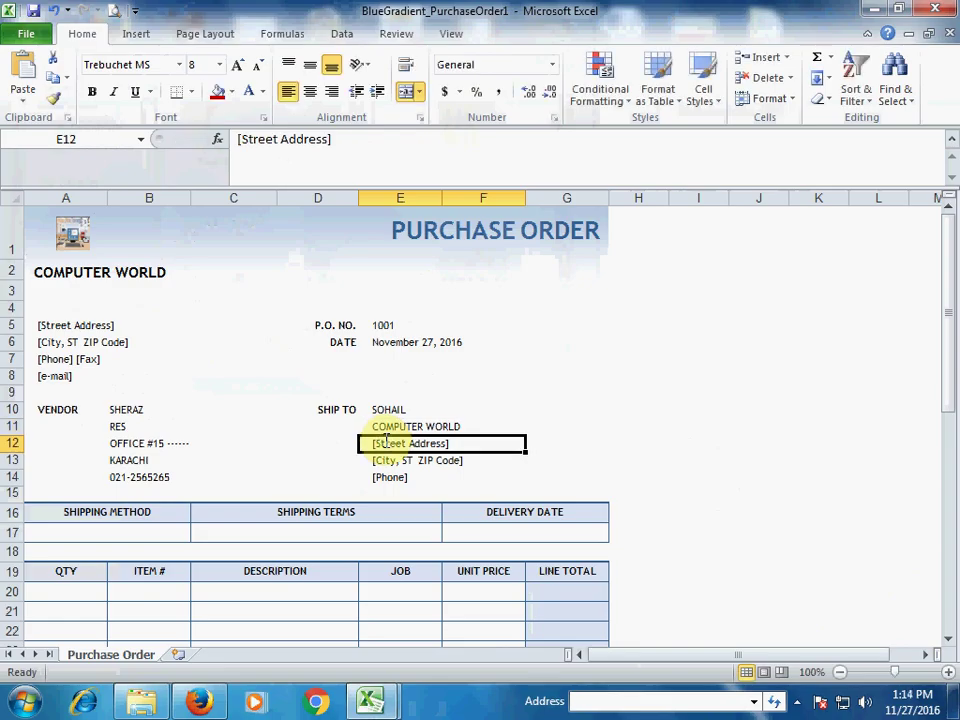
# Step: Fill in the ship-to office address, KARACHI as the city, and the phone number
pyautogui.write('o')
pyautogui.write('OFFICE')
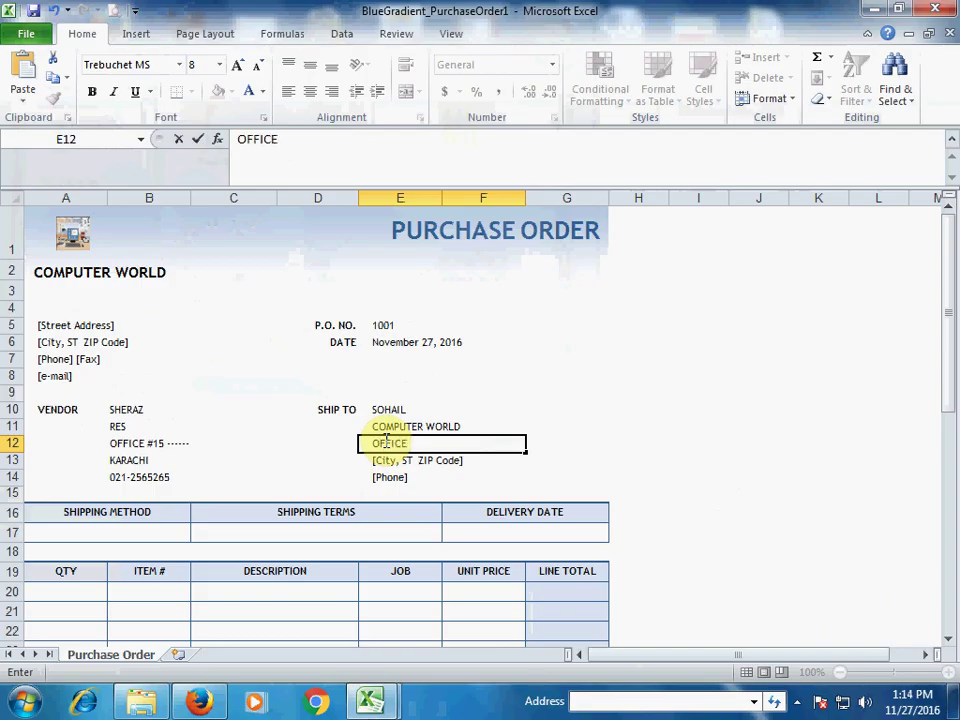
pyautogui.write(' # 205')
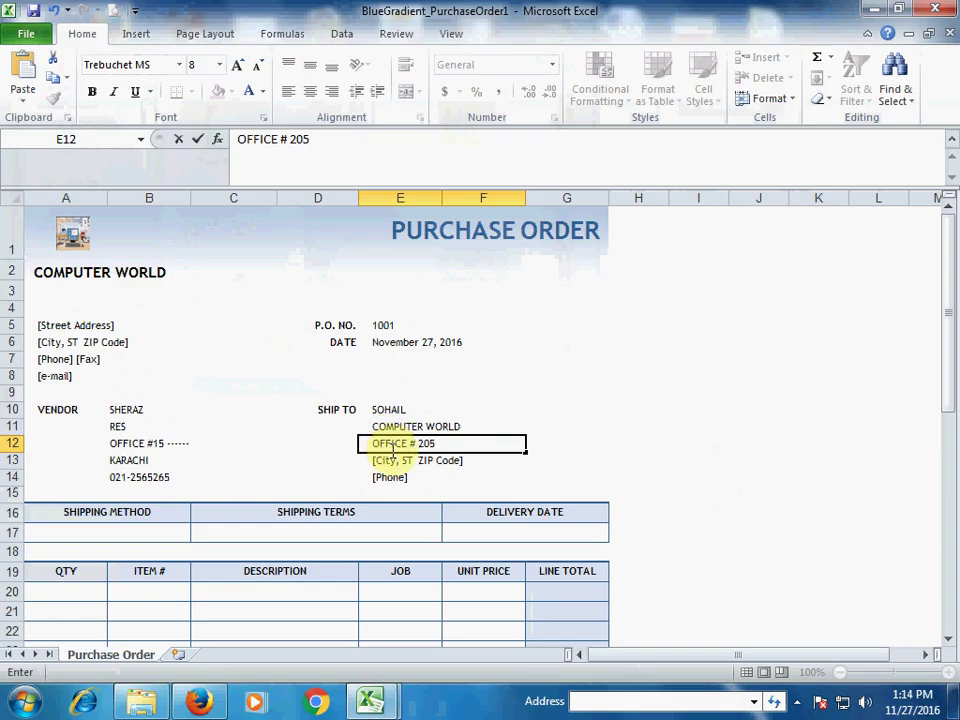
pyautogui.write(' -----')
pyautogui.press('Return')
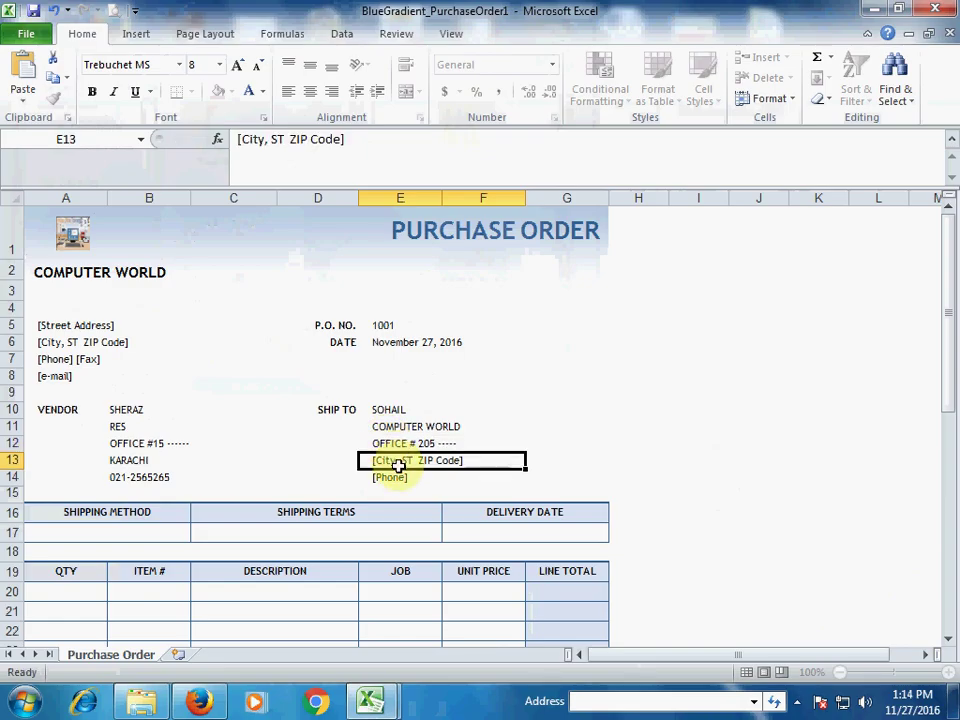
pyautogui.write('KARACHI')
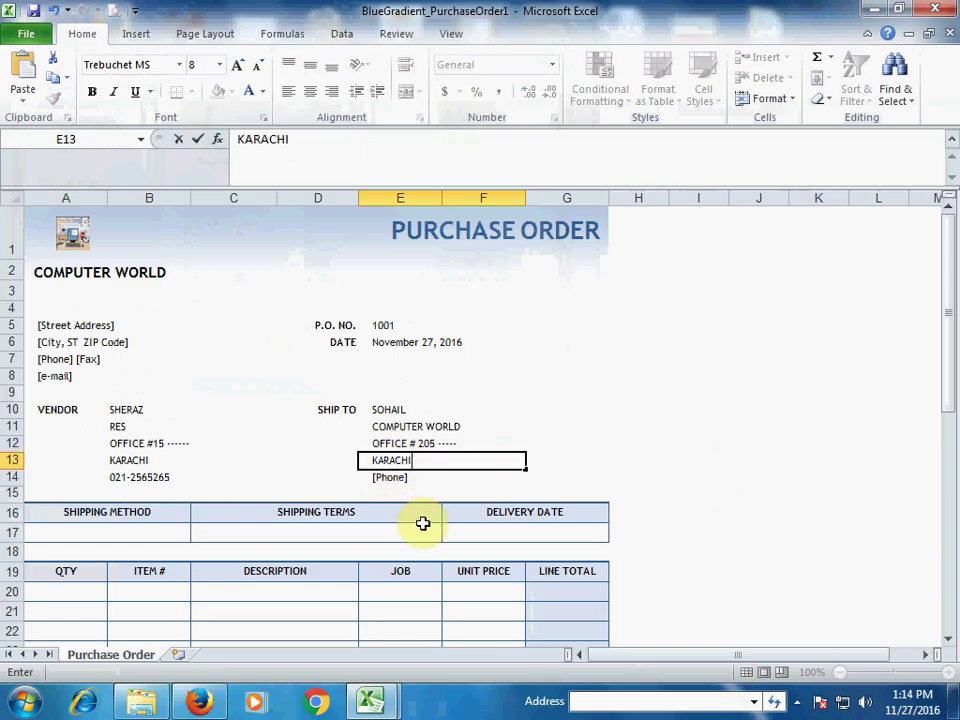
pyautogui.press('Tab')
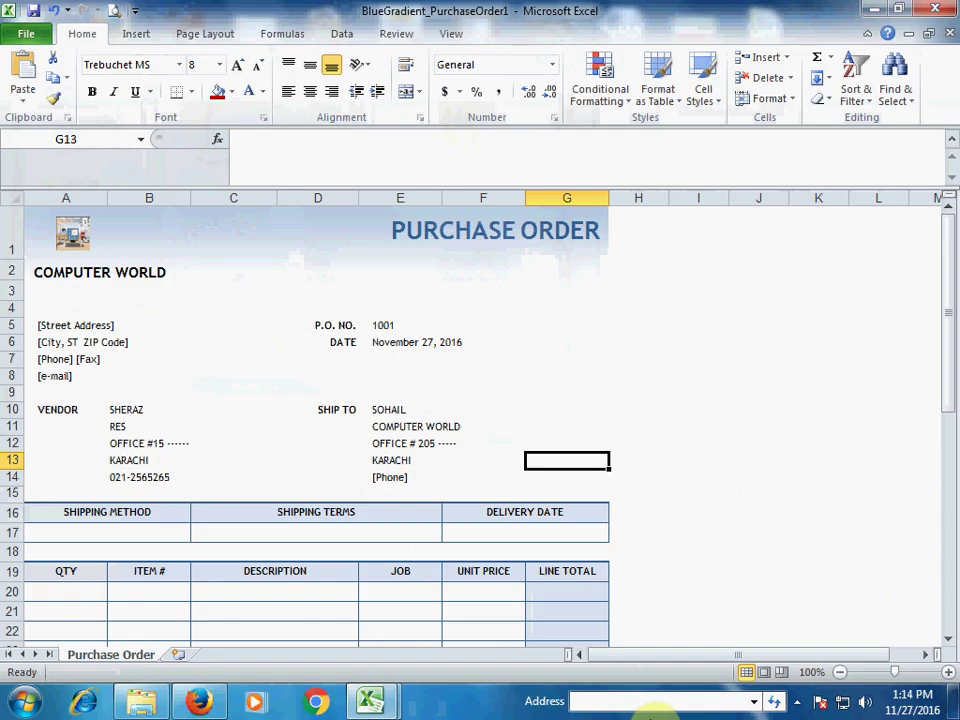
pyautogui.press('Return')
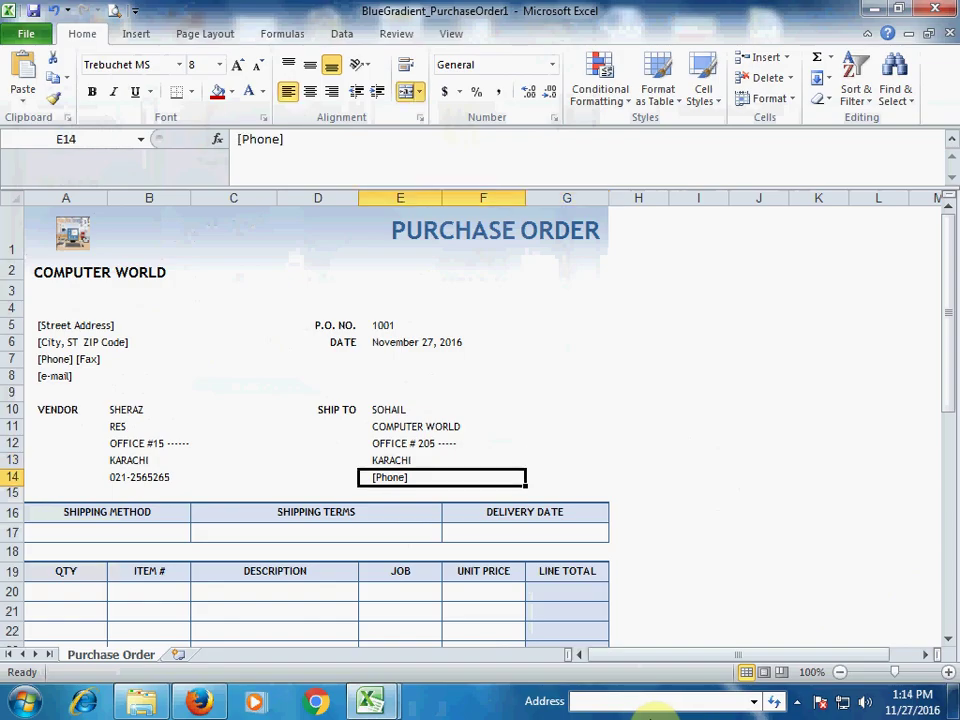
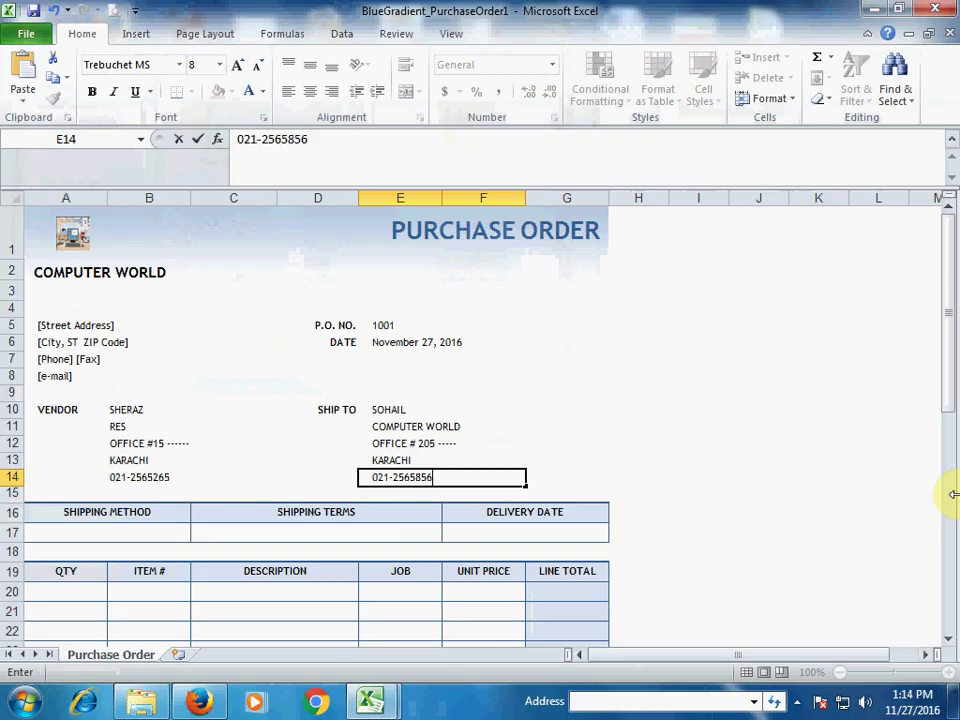
# Step: Enter BUS in the shipping method cell A17
pyautogui.moveTo(156, 545)
pyautogui.mouseDown()
pyautogui.moveTo(163, 538)
pyautogui.moveTo(149, 533)
pyautogui.mouseUp()
pyautogui.click(150, 533)
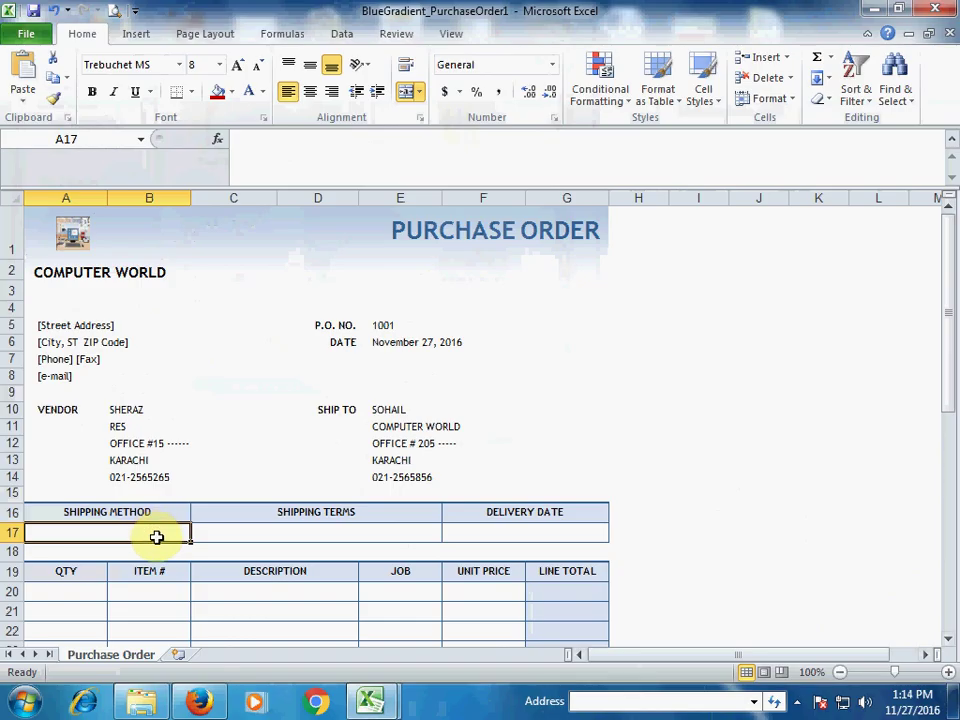
pyautogui.write('BUS')
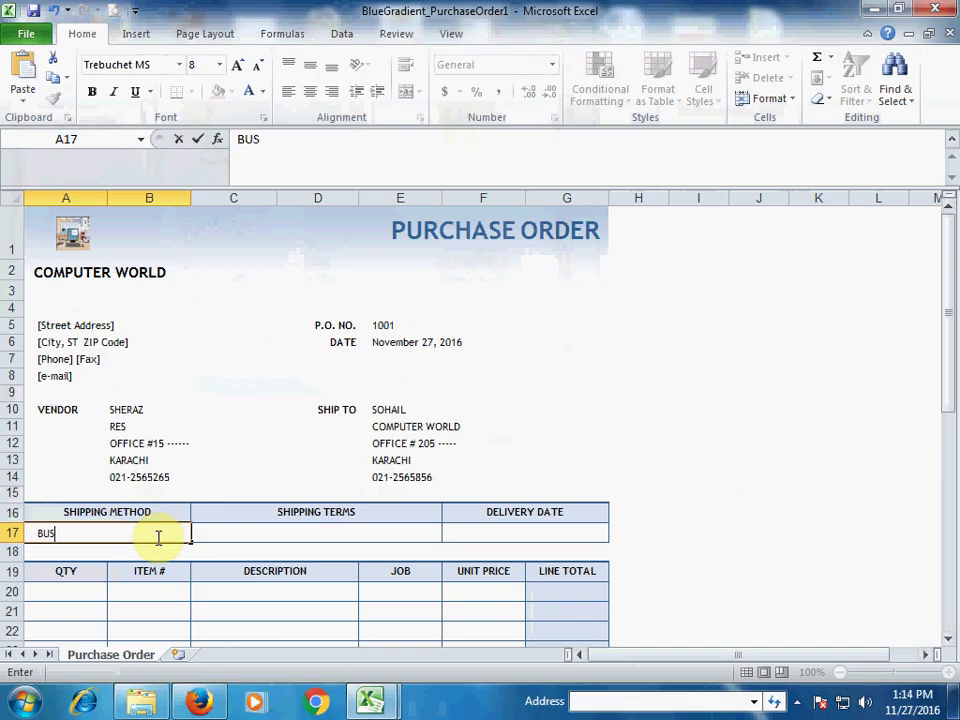
pyautogui.press('Tab')
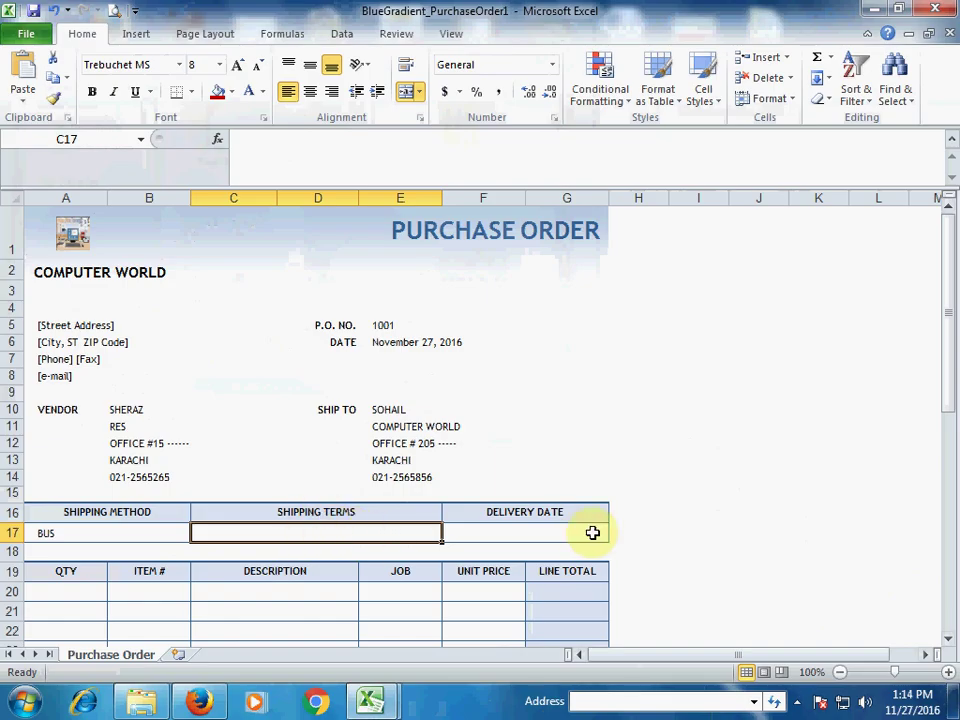
pyautogui.scroll(-2, 298, 546)
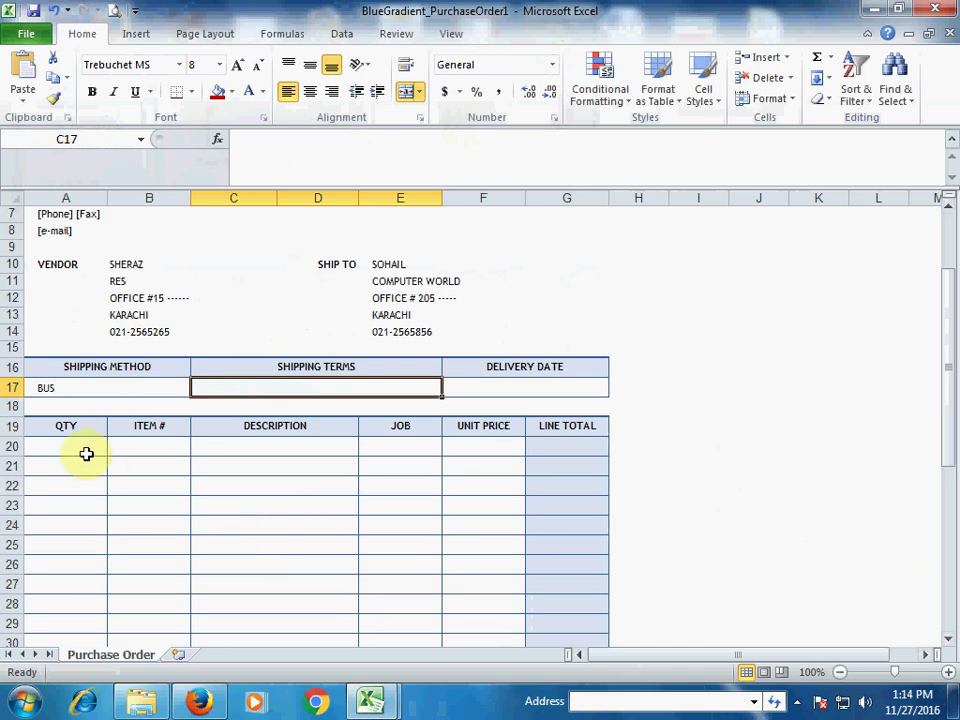
# Step: Enter quantity 50, item 101, description LCD and unit price 800 in row 20
pyautogui.click(86, 454)
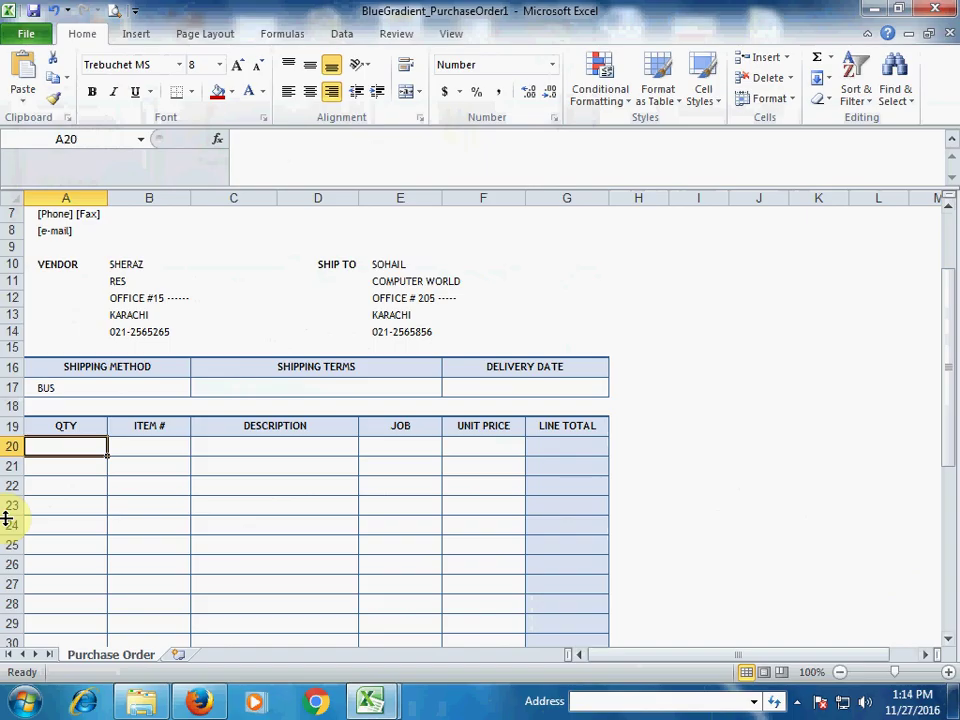
pyautogui.write('50')
pyautogui.press('Tab')
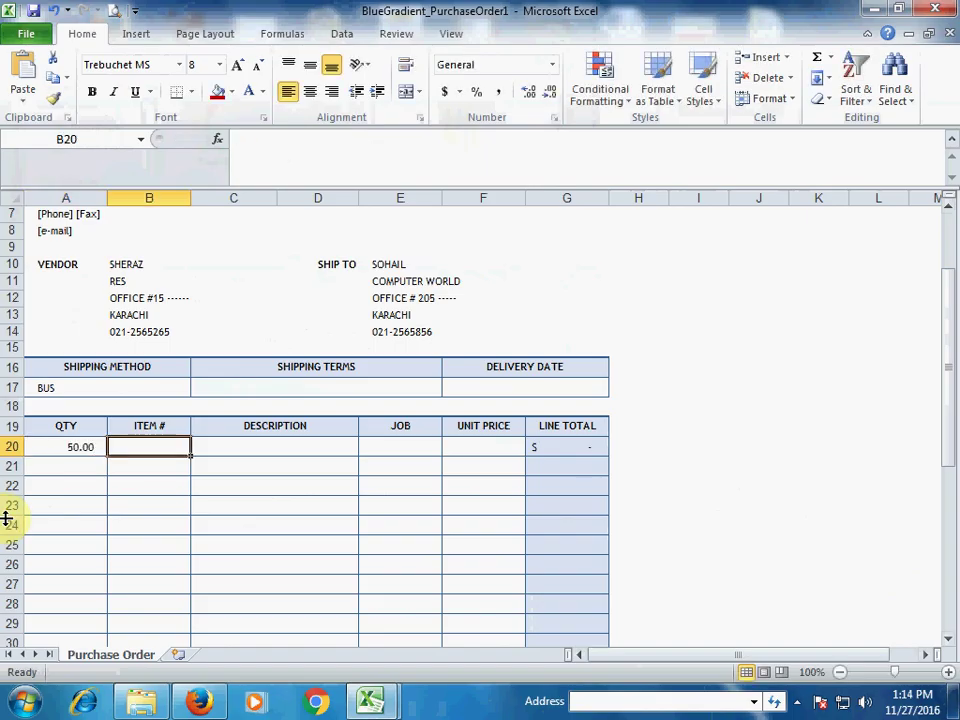
pyautogui.write('101')
pyautogui.press('Tab')
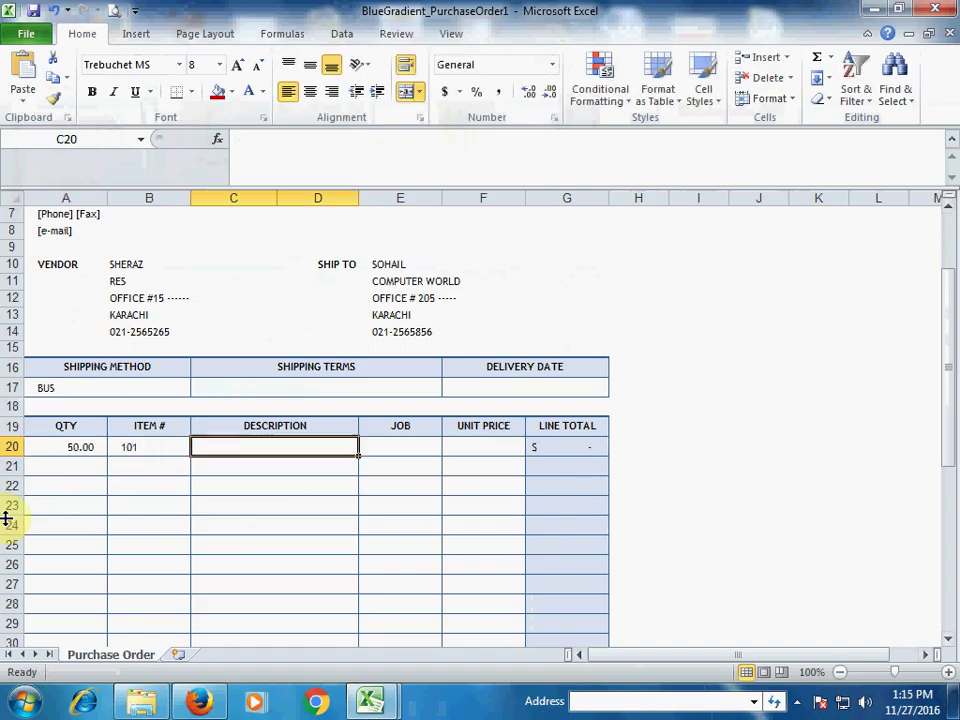
pyautogui.write('LCD')
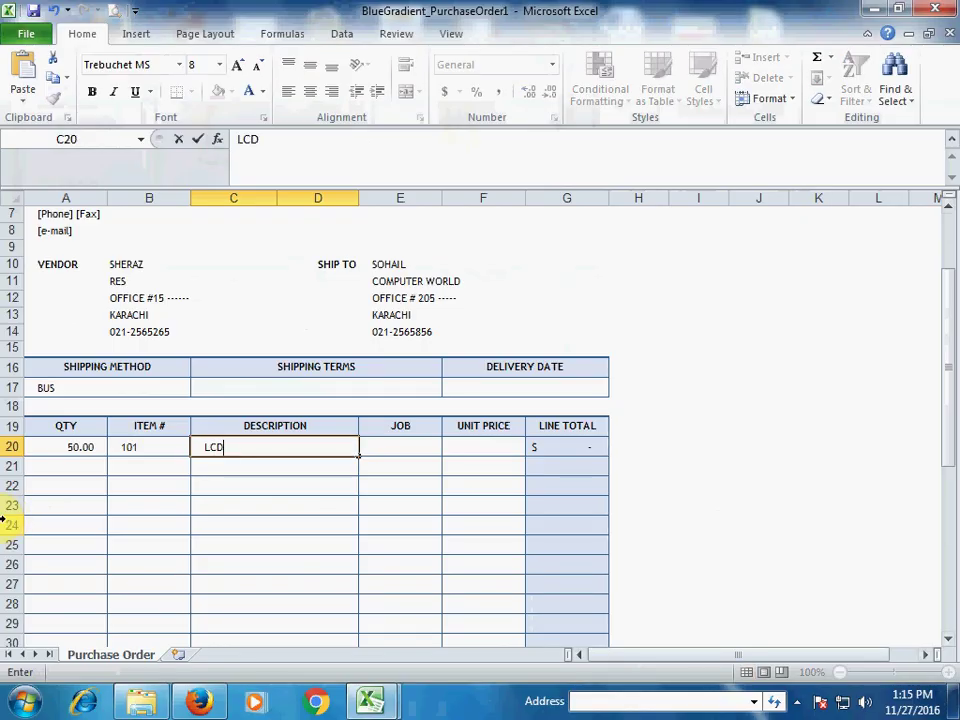
pyautogui.press('Tab')
pyautogui.press('Tab')
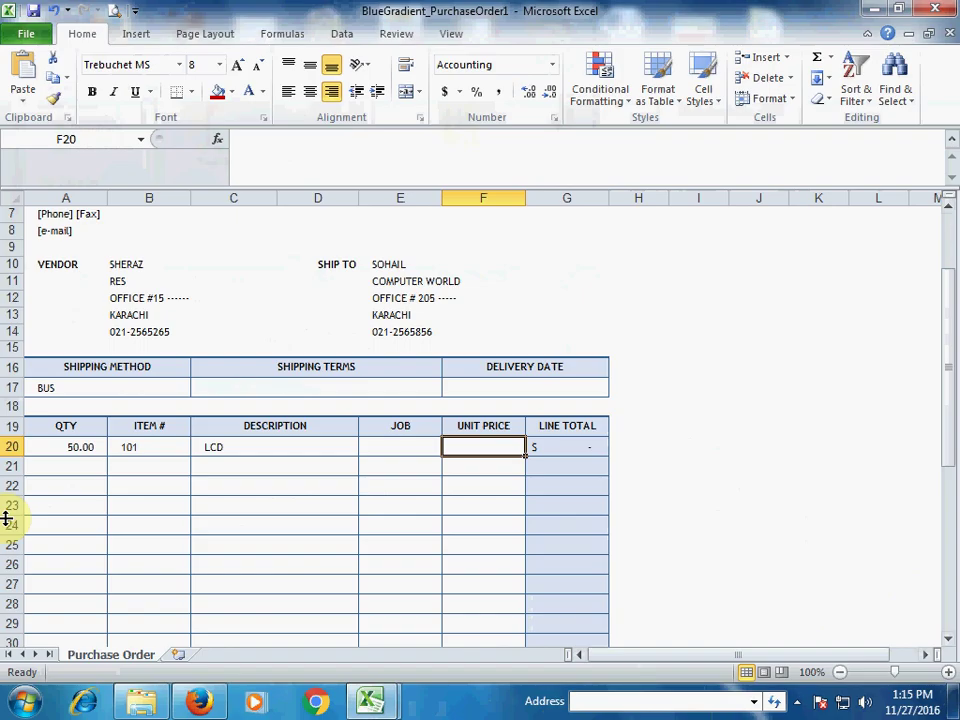
pyautogui.write('8')
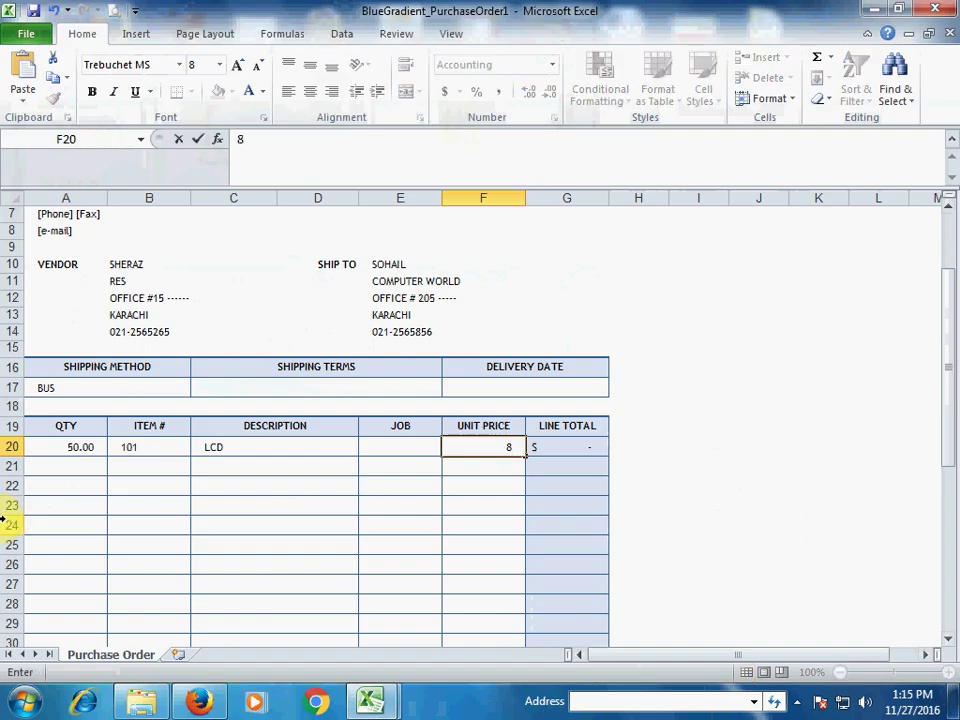
pyautogui.write('0000')
pyautogui.press('BackSpace')
pyautogui.press('Tab')
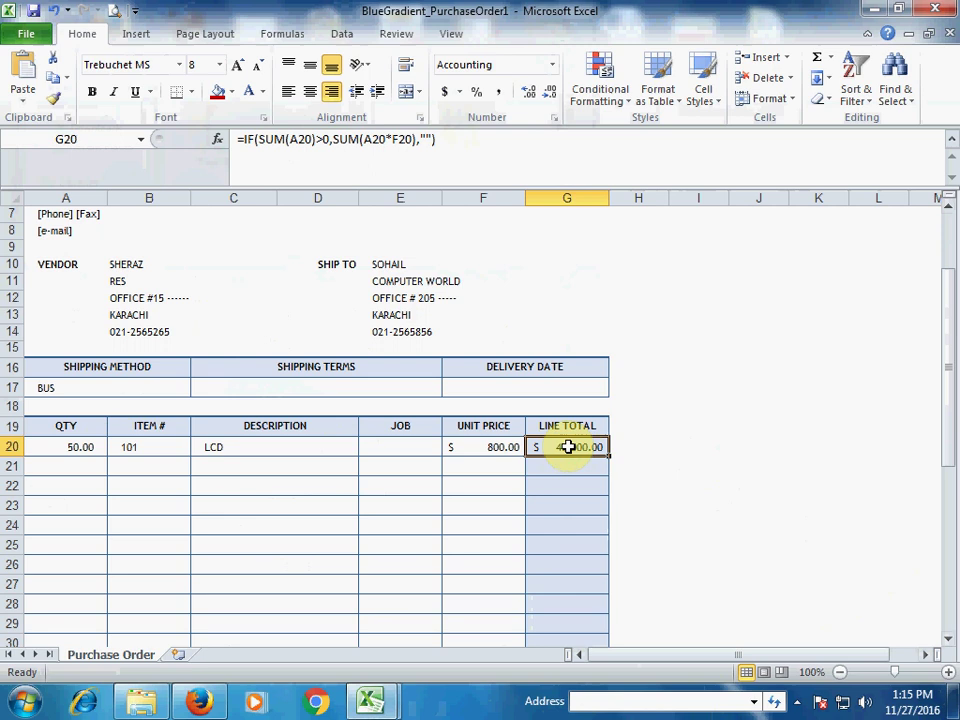
# Step: Check the row 20 unit price, quantity and $40,000.00 line total formula
pyautogui.click(490, 446)
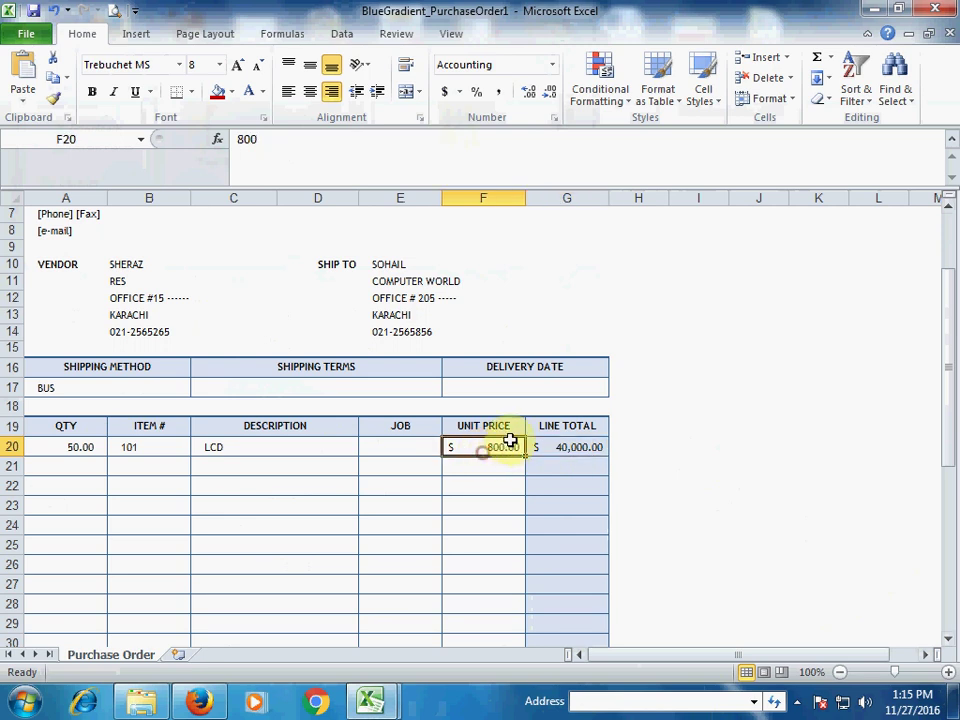
pyautogui.click(90, 447)
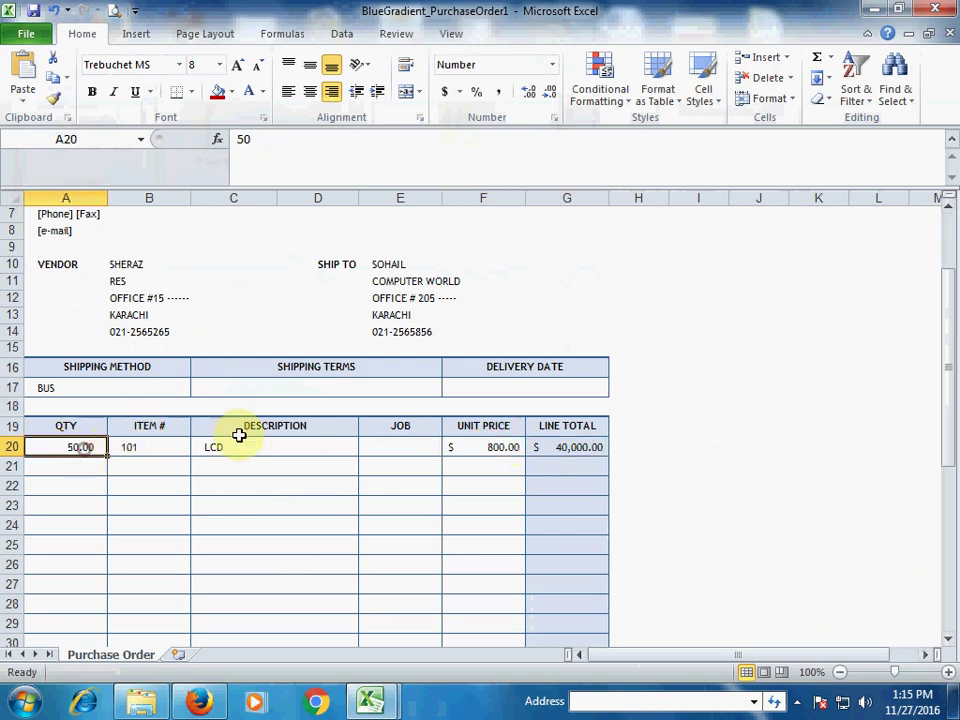
pyautogui.click(483, 448)
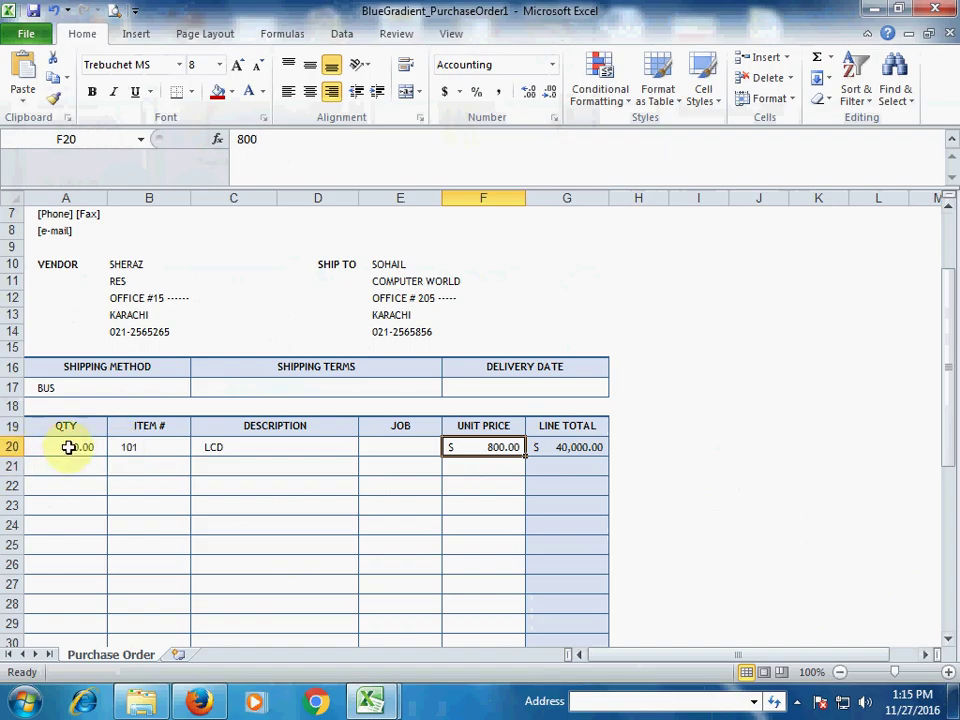
pyautogui.click(568, 450)
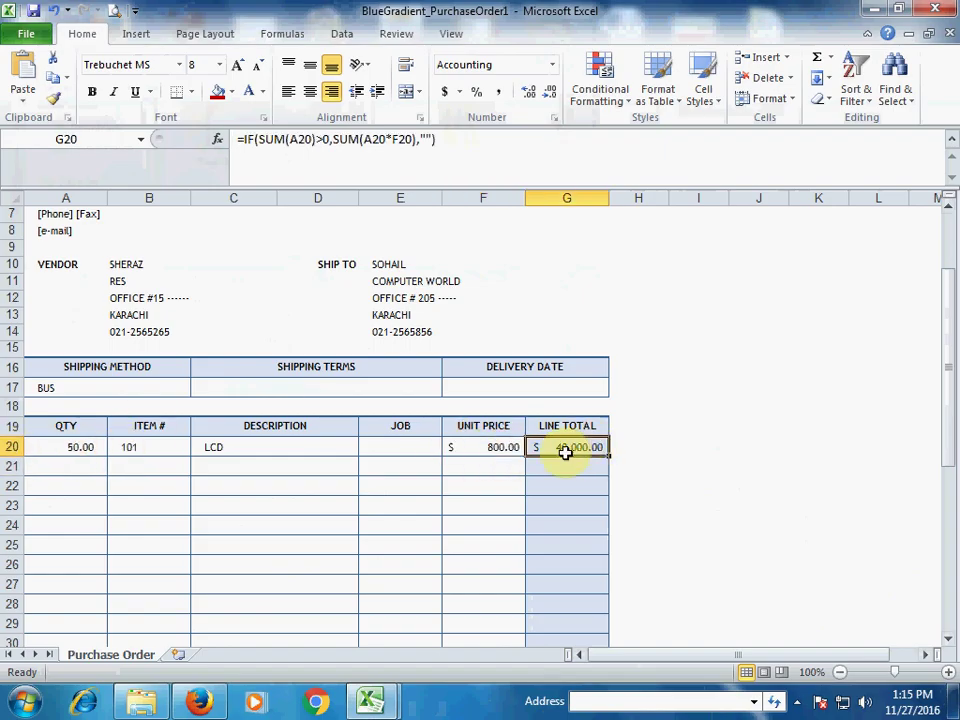
# Step: Enter quantity 25, item 102 and description KEYBOARD in row 21
pyautogui.scroll(-3, 574, 440)
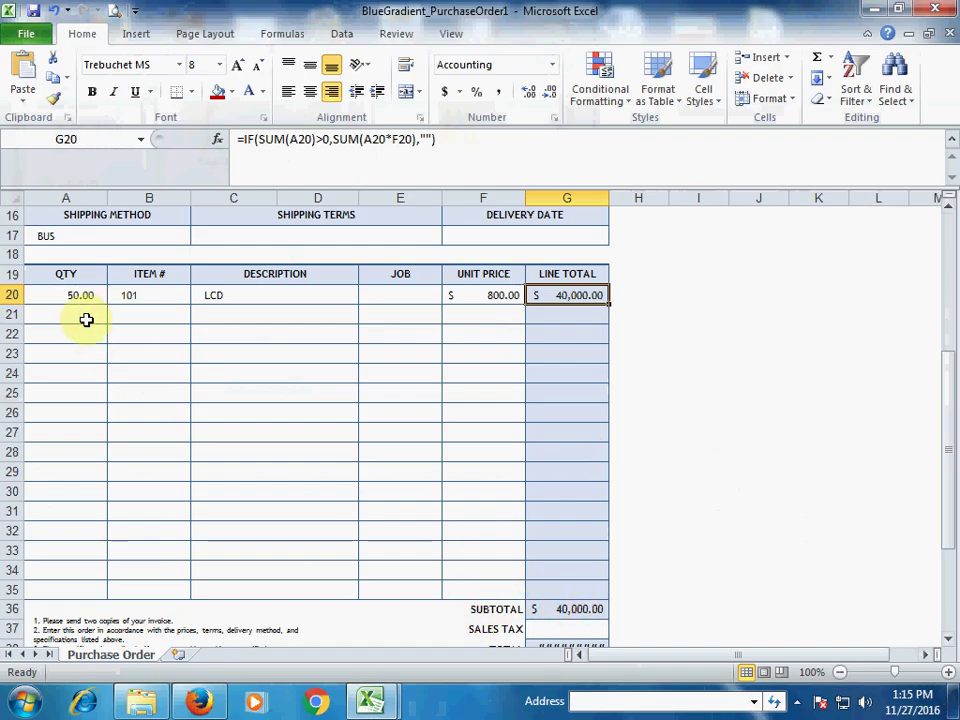
pyautogui.click(82, 313)
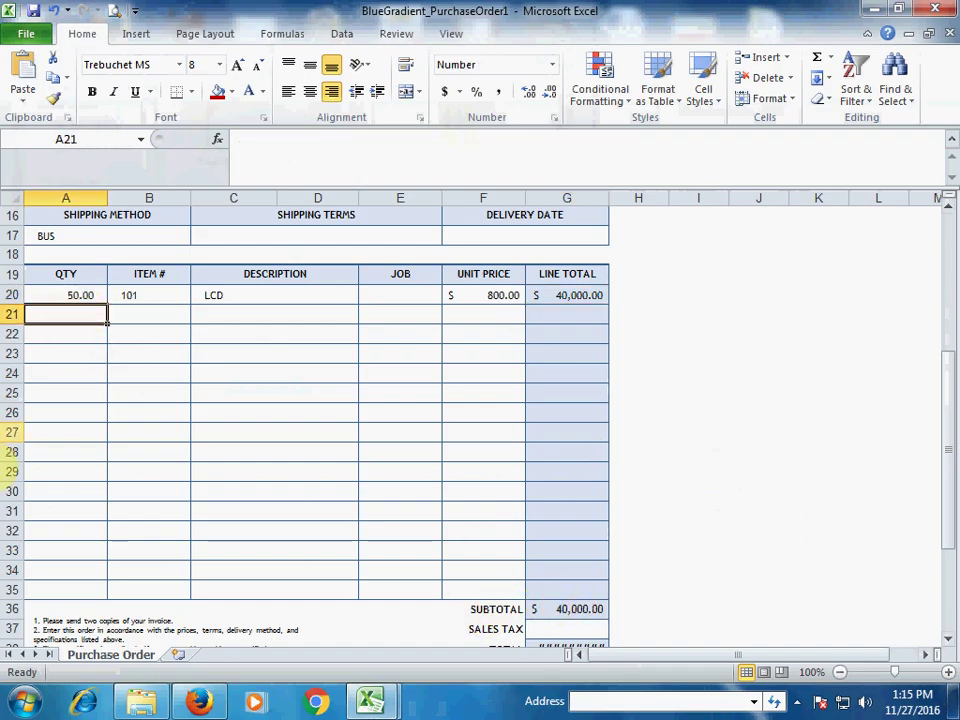
pyautogui.write('25')
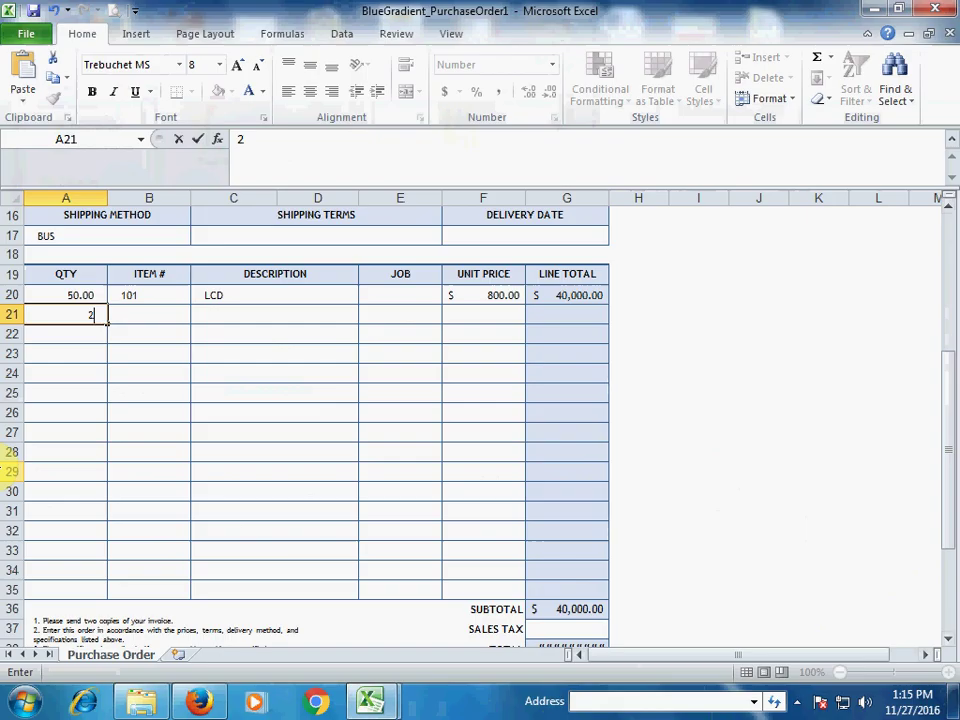
pyautogui.press('Tab')
pyautogui.write('102')
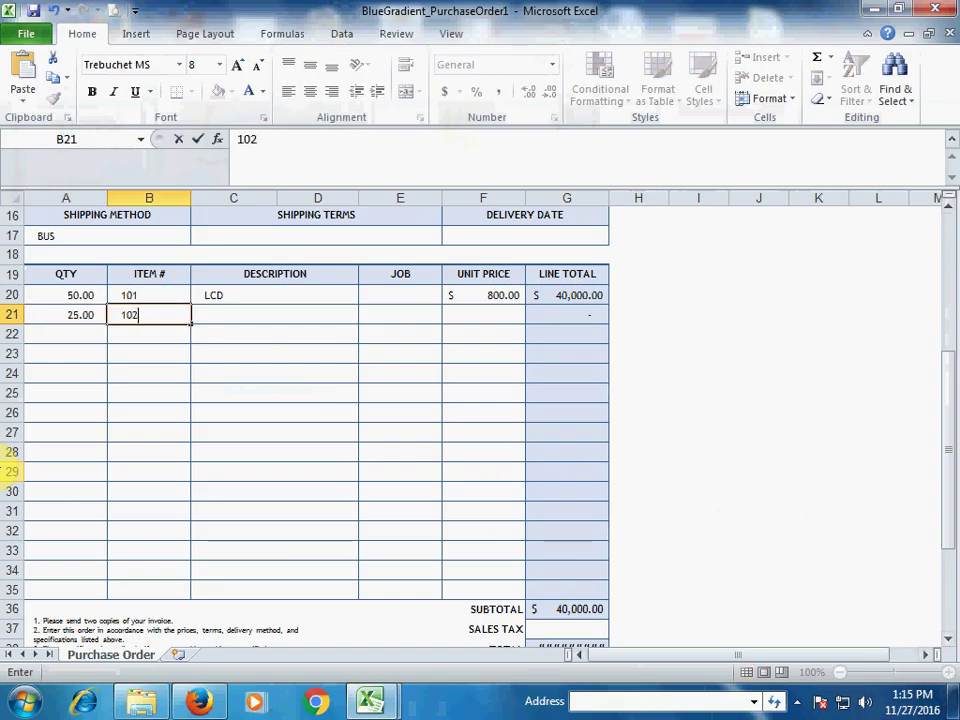
pyautogui.press('Tab')
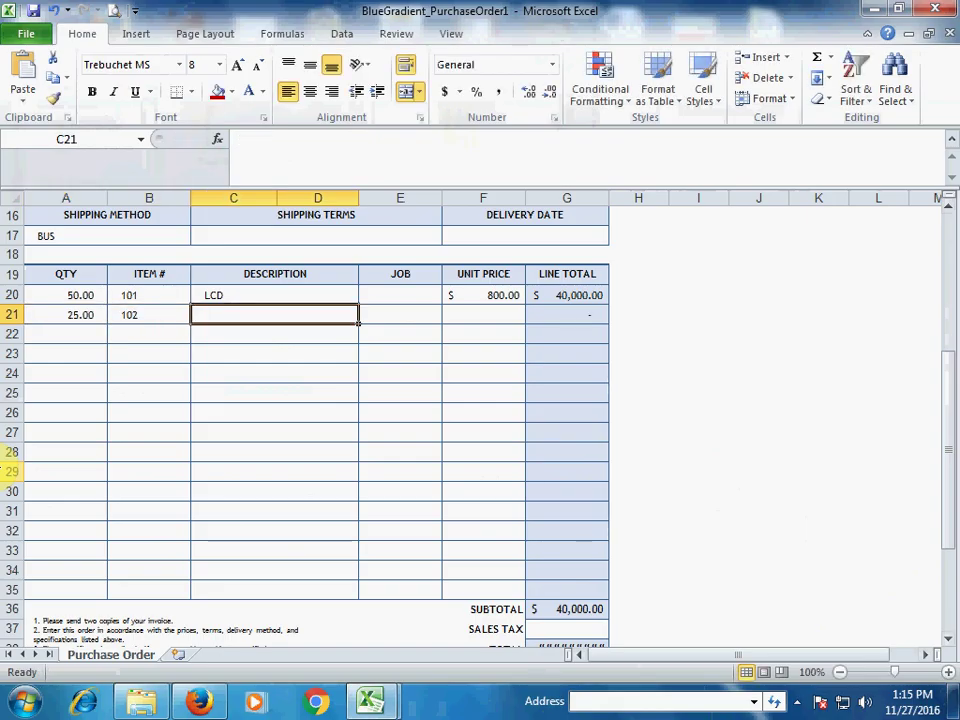
pyautogui.write('k')
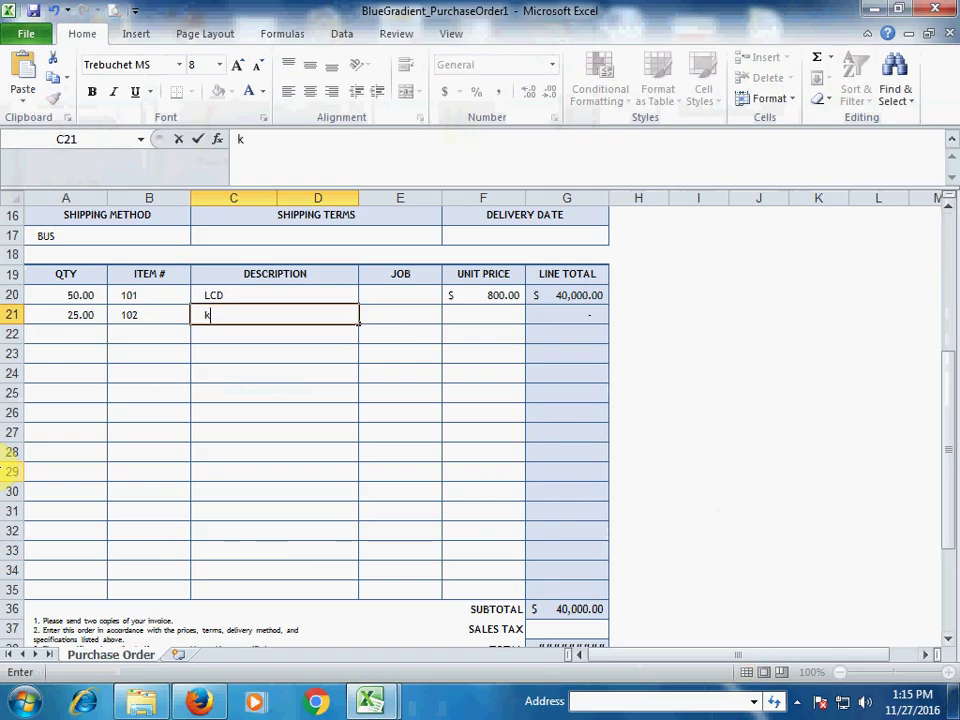
pyautogui.write('KEY')
pyautogui.press('BackSpace')
pyautogui.write('BOARD')
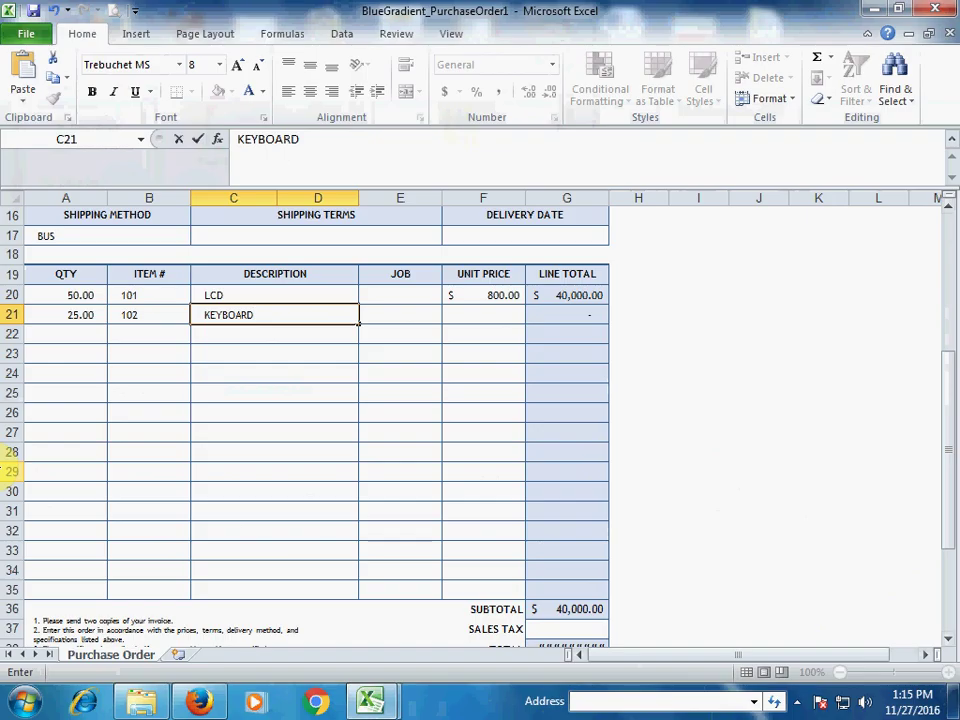
pyautogui.press('Tab')
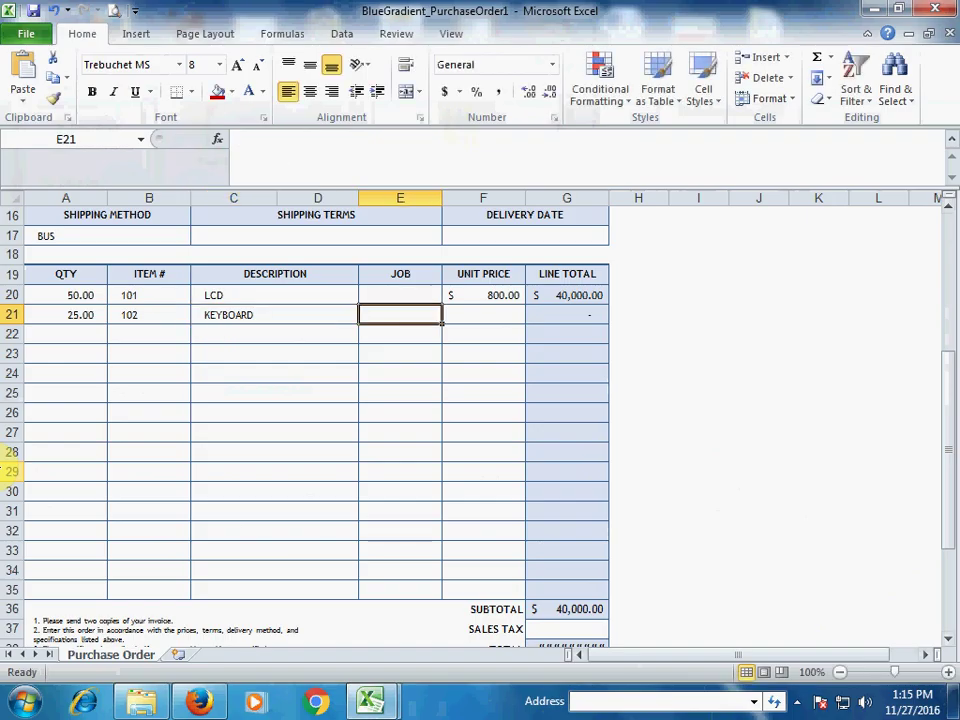
# Step: Set the KEYBOARD unit price to 100, bringing the subtotal to $42,500.00
pyautogui.click(275, 314)
pyautogui.press('Left')
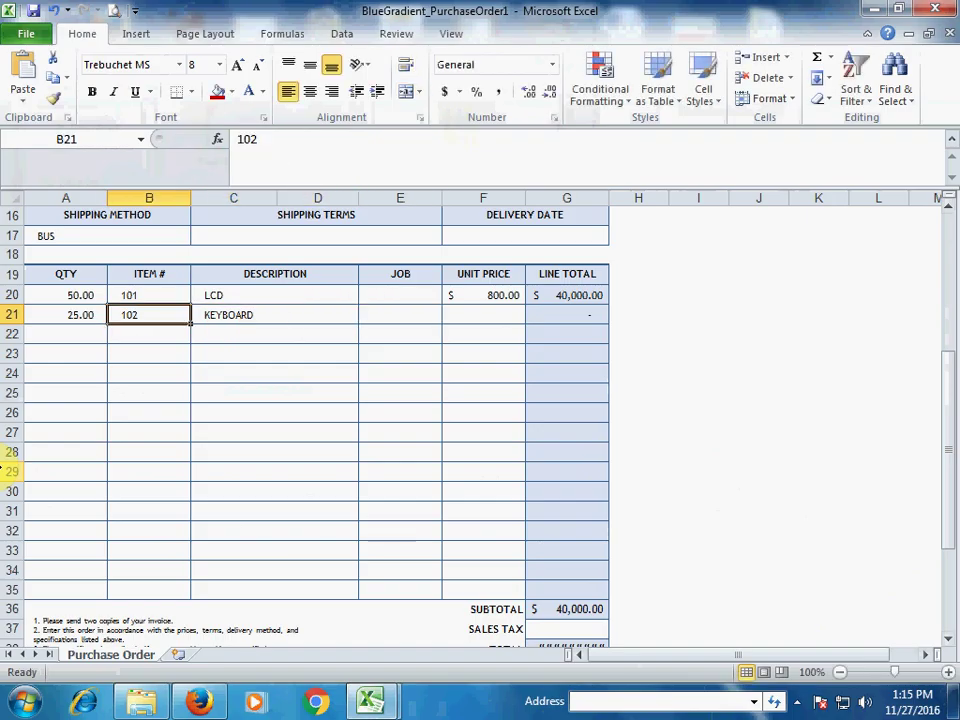
pyautogui.press('Left')
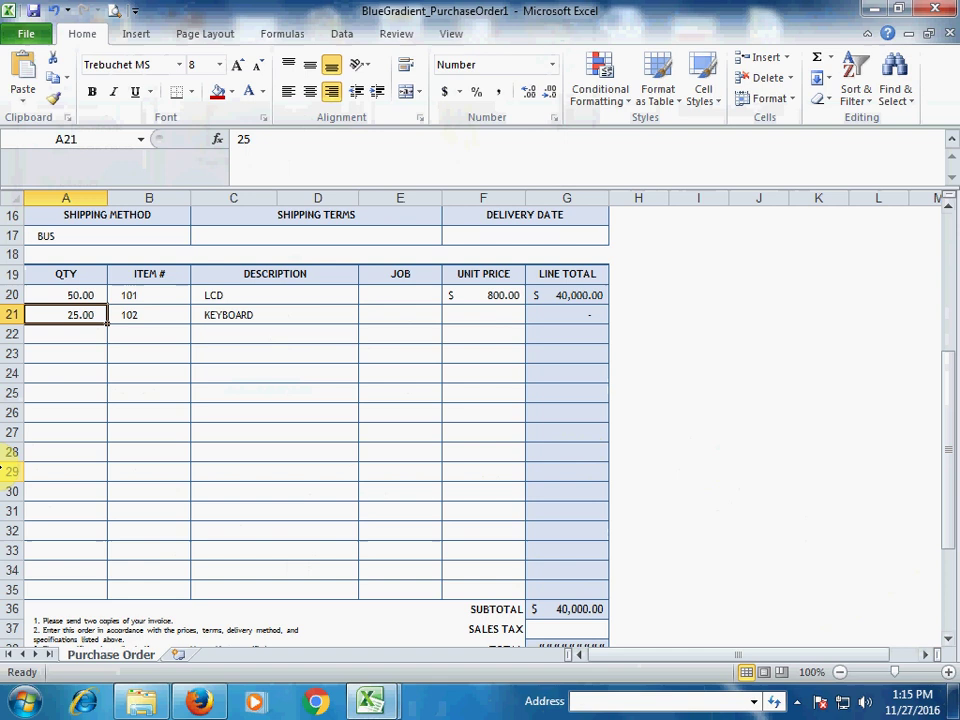
pyautogui.press('Right')
pyautogui.press('Right')
pyautogui.press('Right')
pyautogui.press('Right')
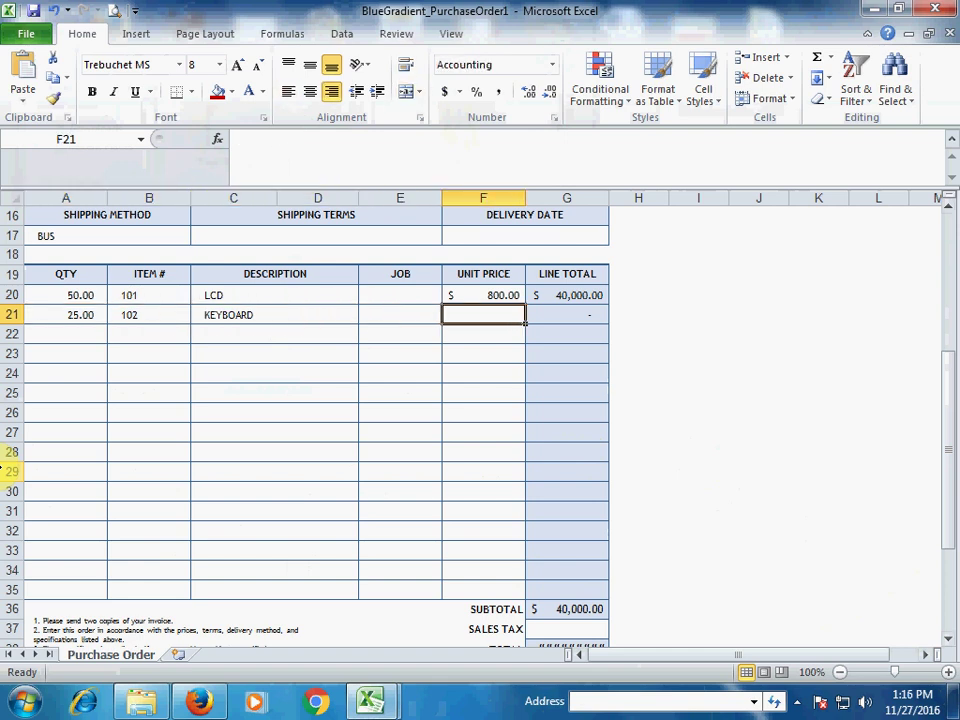
pyautogui.write('100')
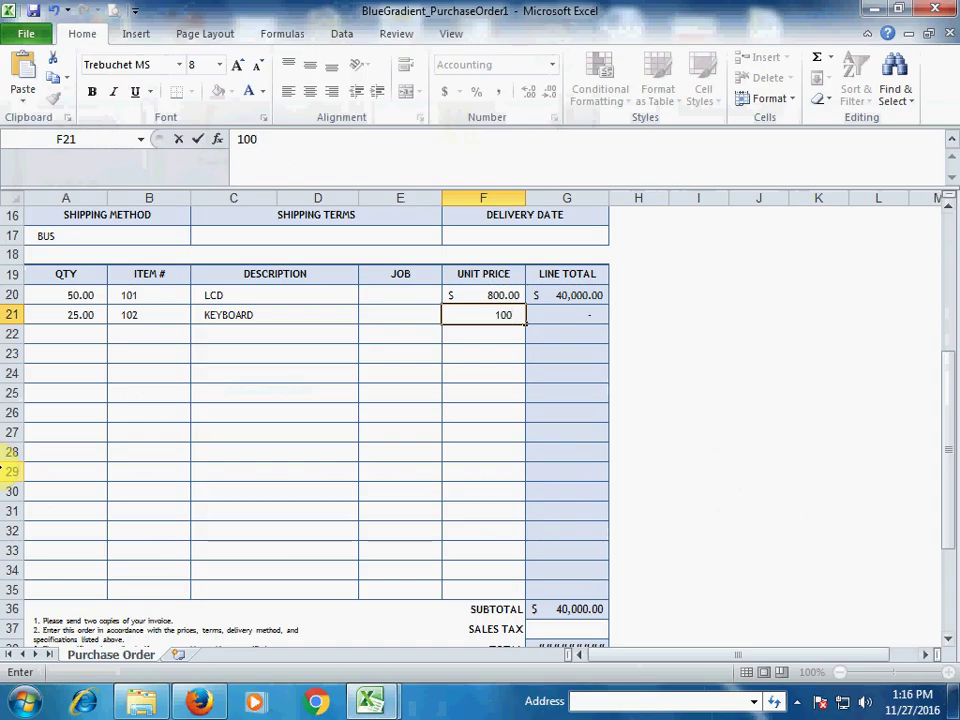
pyautogui.press('Tab')
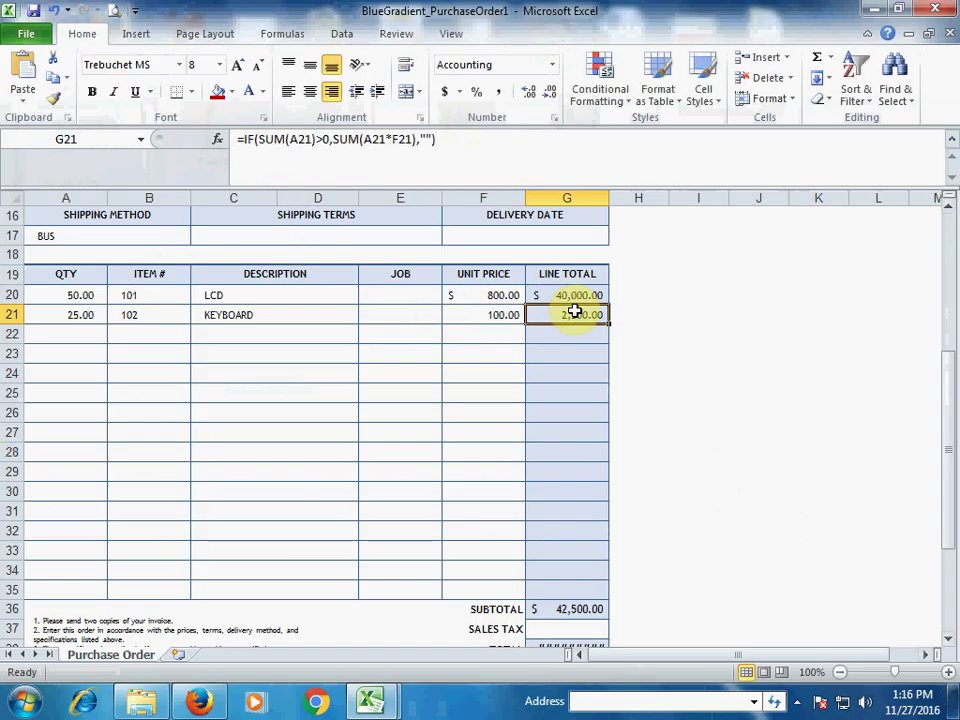
pyautogui.scroll(-2, 510, 400)
pyautogui.scroll(2, 560, 311)
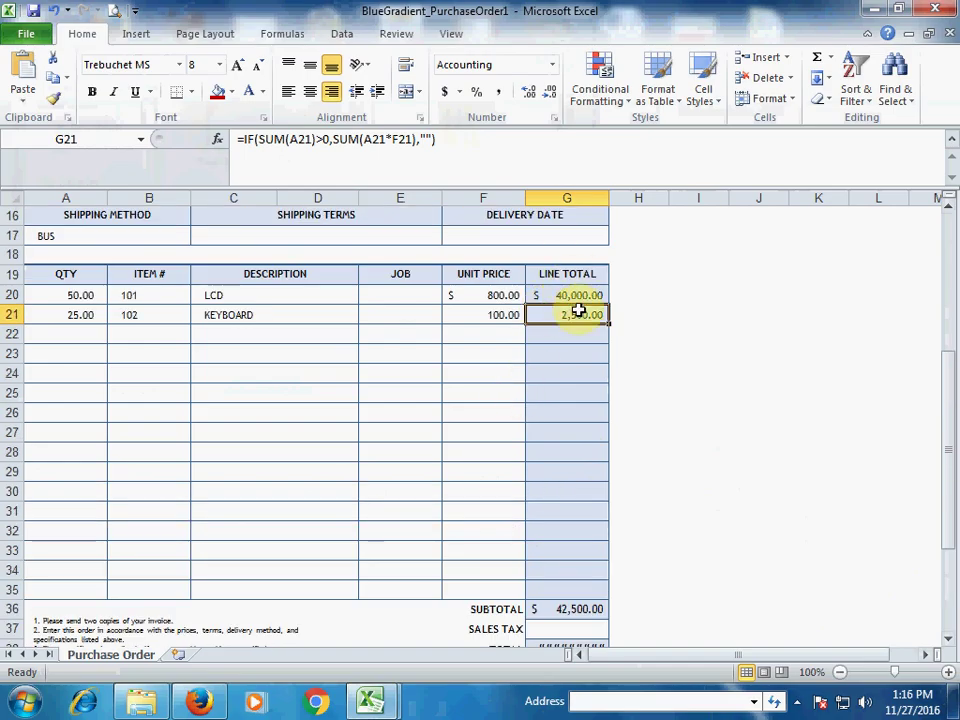
# Step: AutoFit column G so the TOTAL displays $42,500.00 instead of hash marks
pyautogui.click(589, 607)
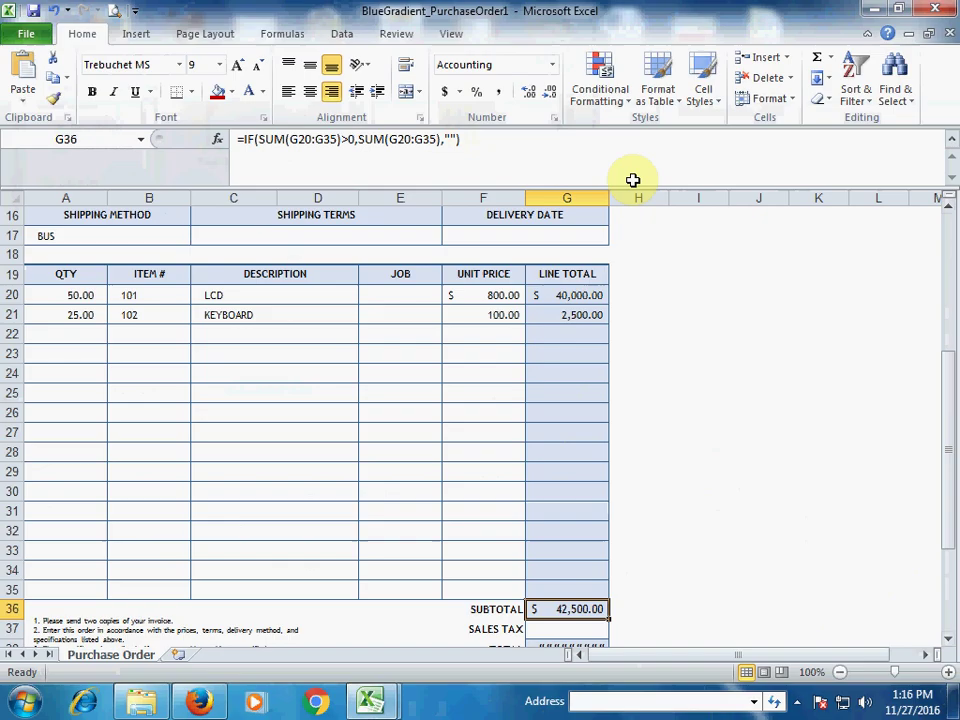
pyautogui.scroll(-2, 602, 233)
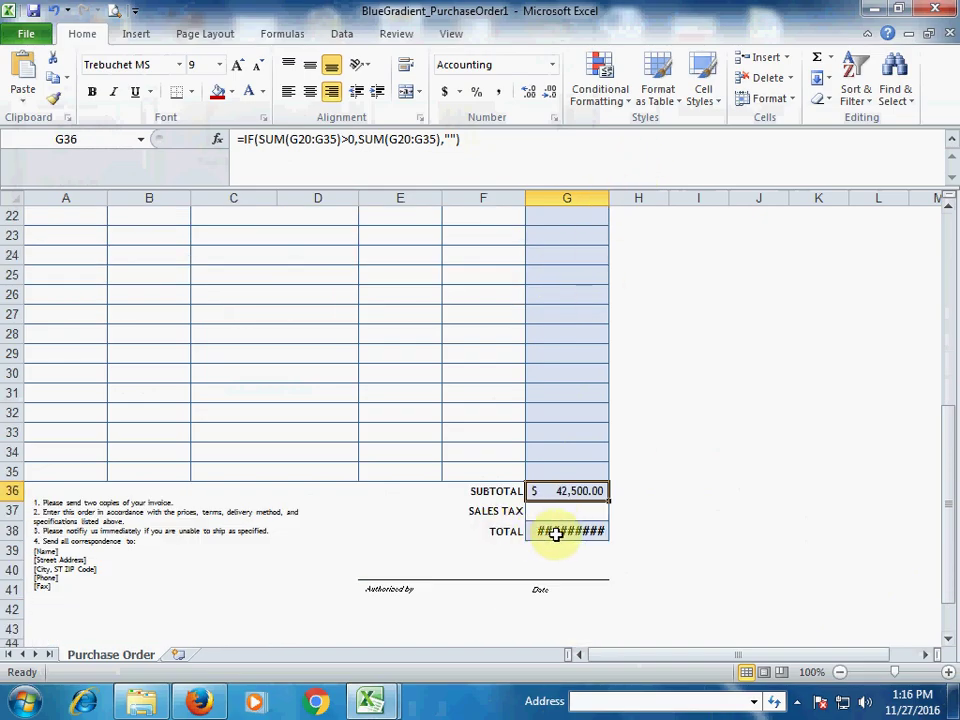
pyautogui.doubleClick(609, 197)
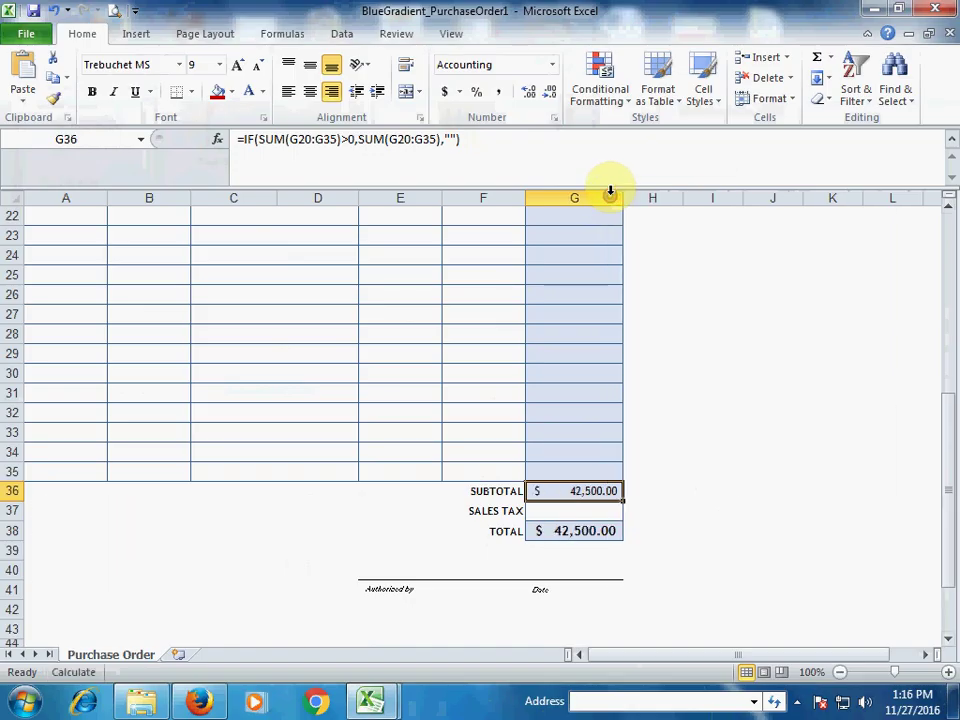
pyautogui.click(588, 514)
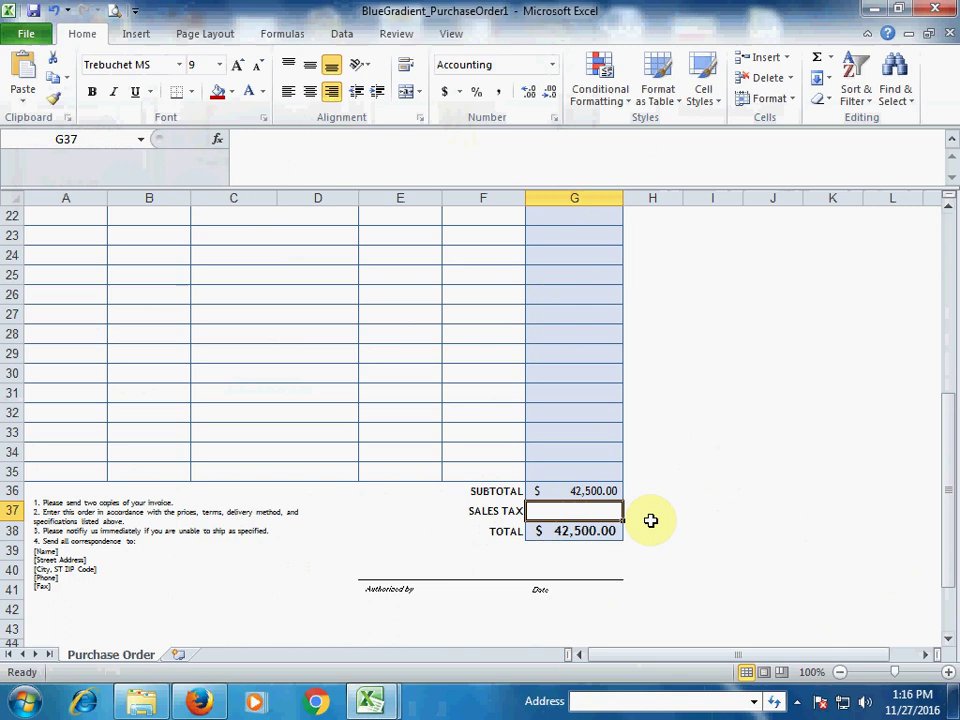
# Step: Enter 5% sales tax in G37 and verify the G38 total reads $44,625.00
pyautogui.write('5')
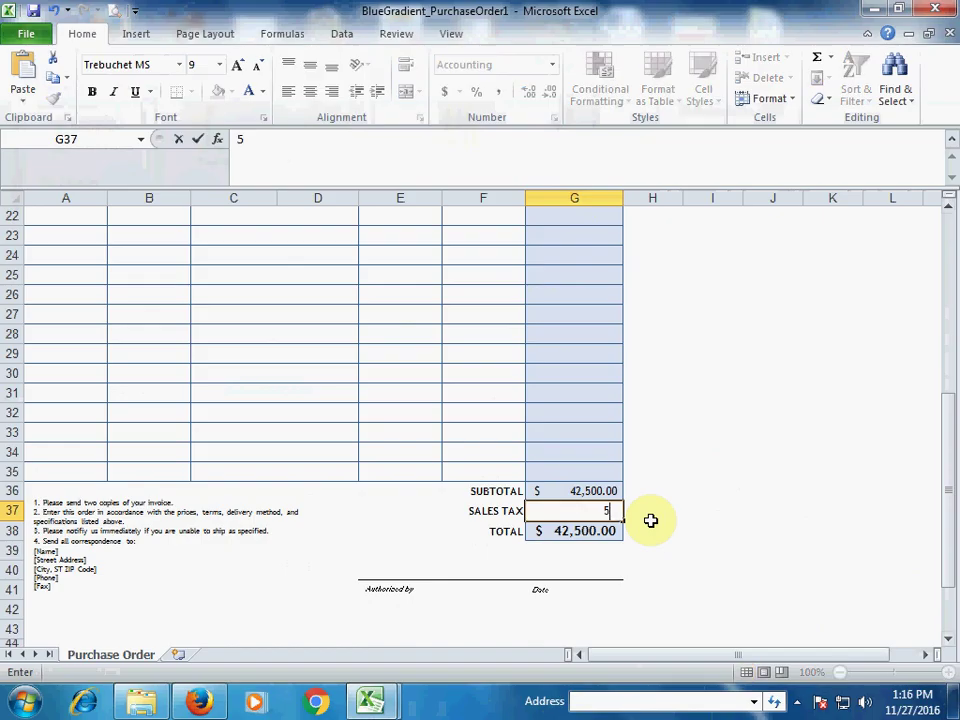
pyautogui.write('%')
pyautogui.press('Return')
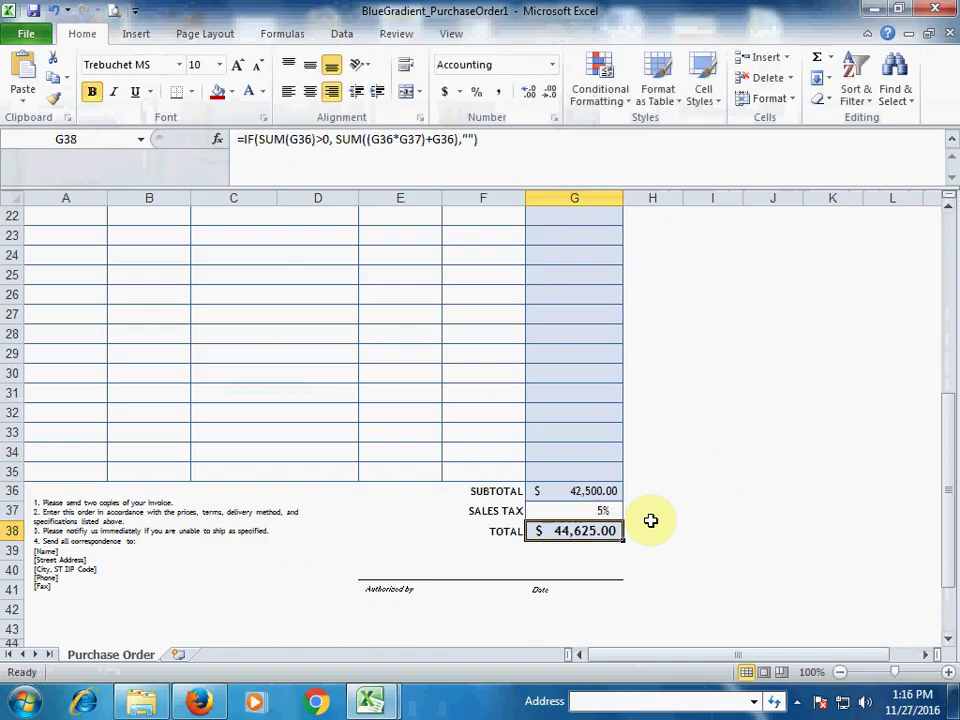
pyautogui.press('Up')
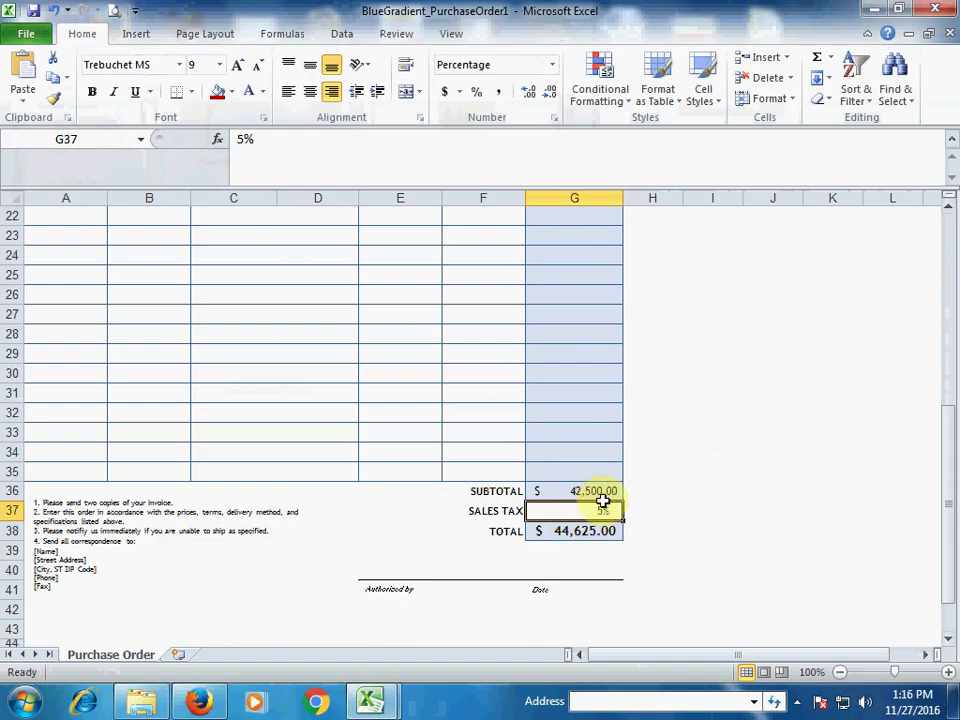
pyautogui.click(589, 536)
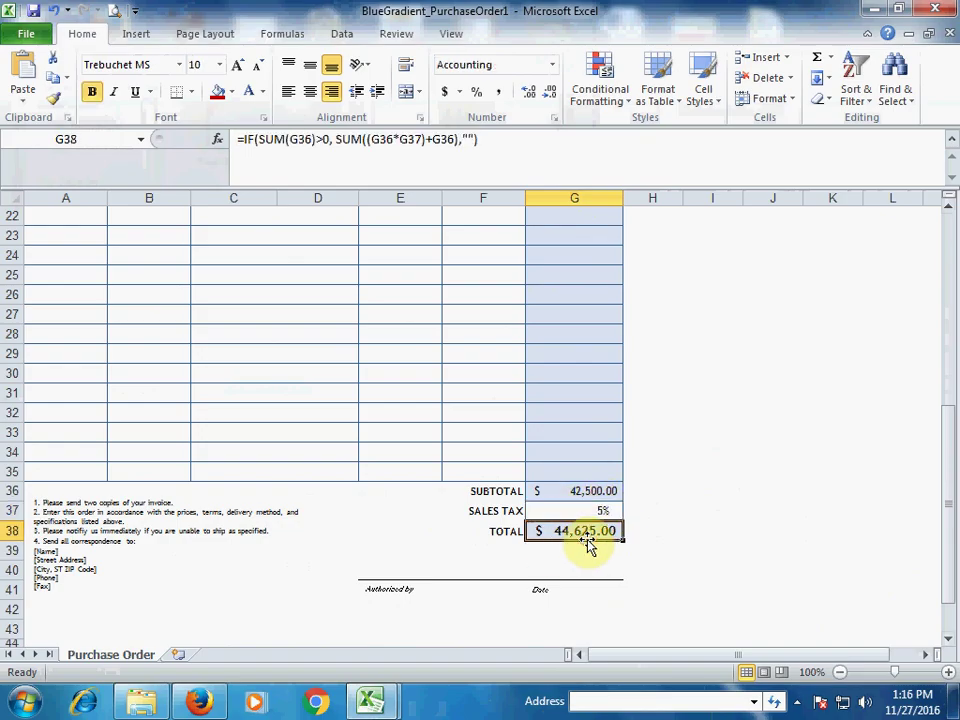
pyautogui.click(586, 509)
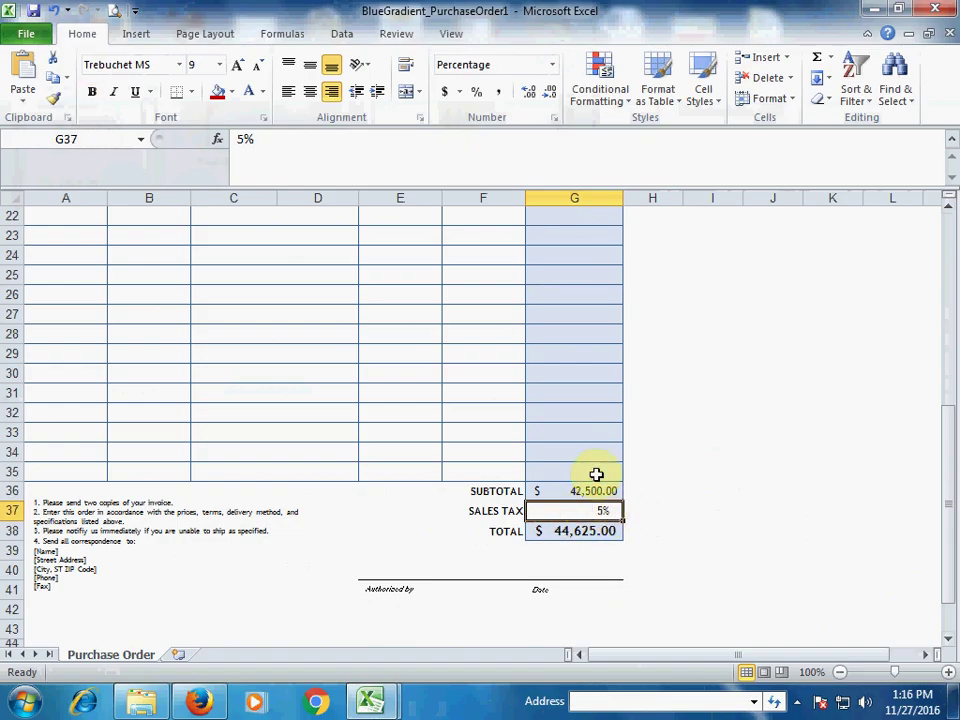
pyautogui.click(565, 536)
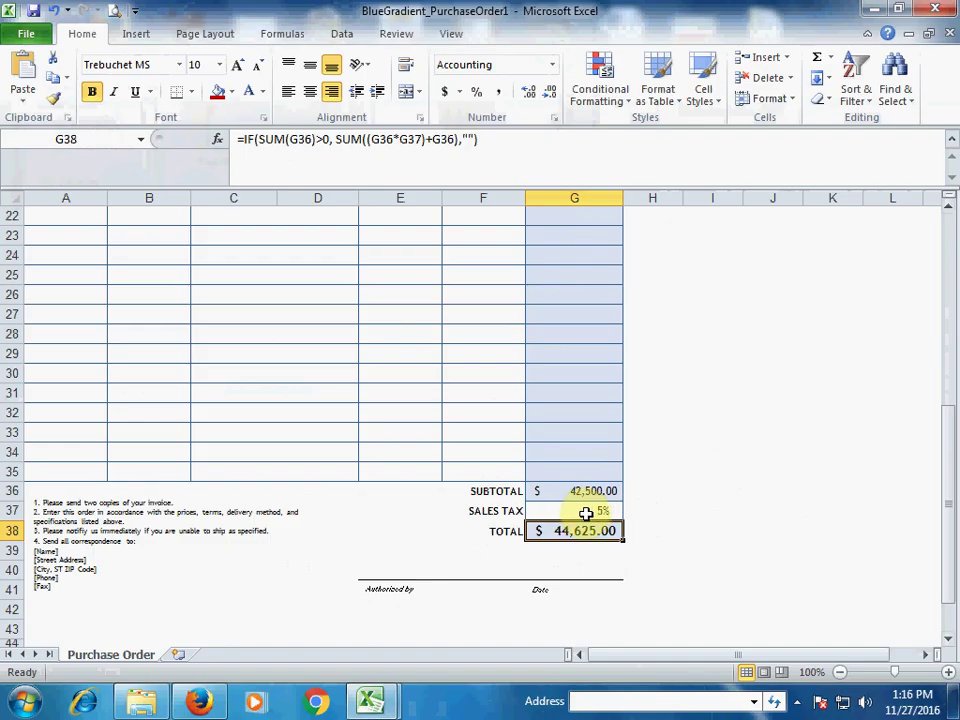
pyautogui.click(590, 511)
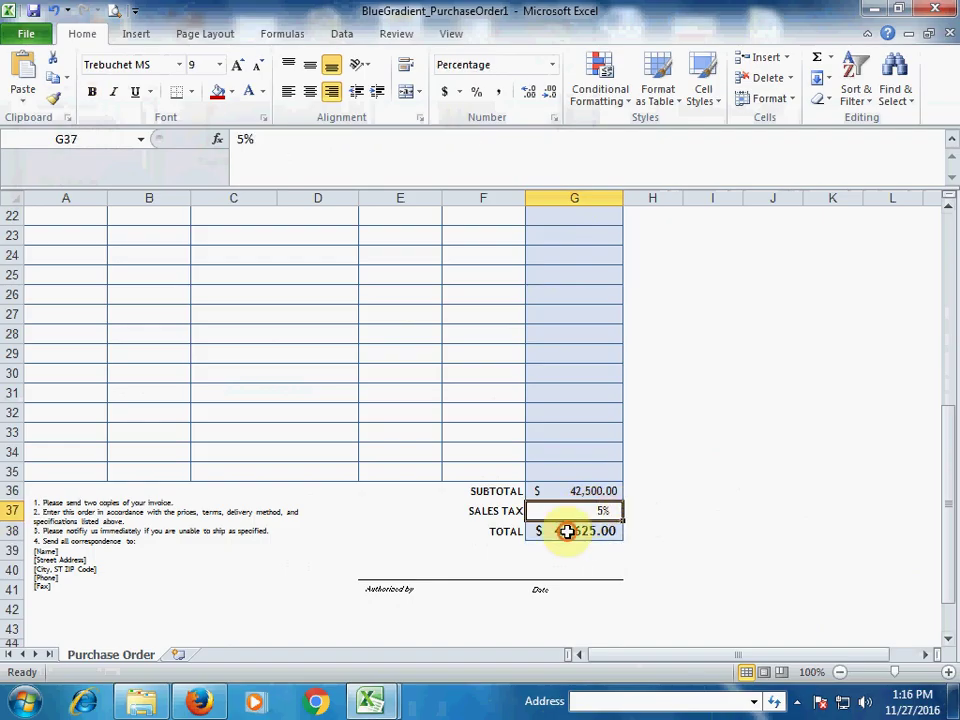
pyautogui.click(580, 530)
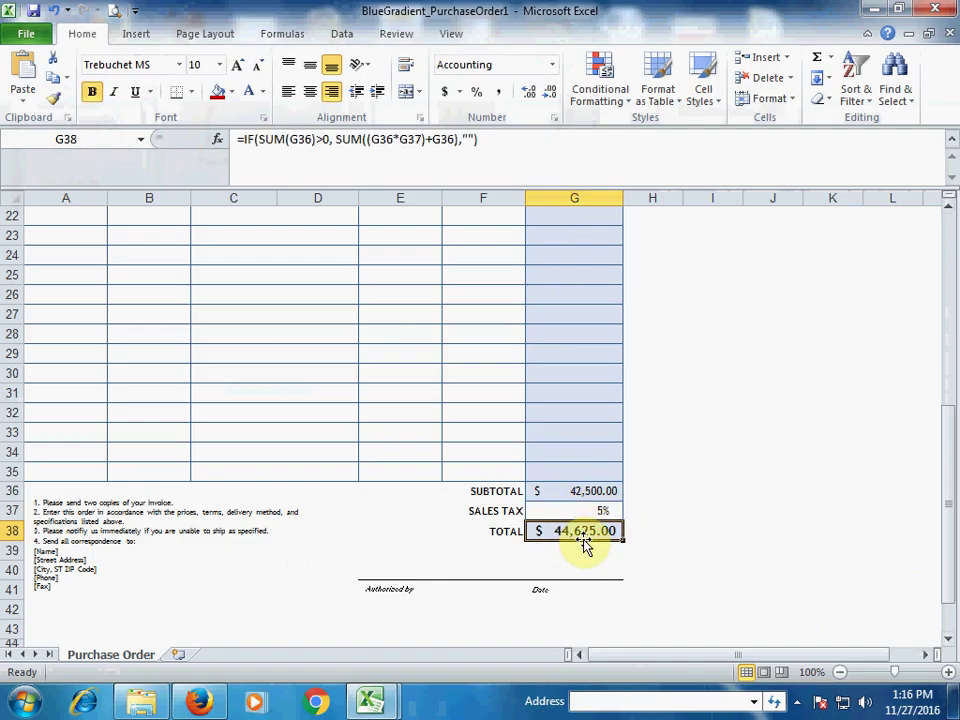
pyautogui.scroll(6, 433, 534)
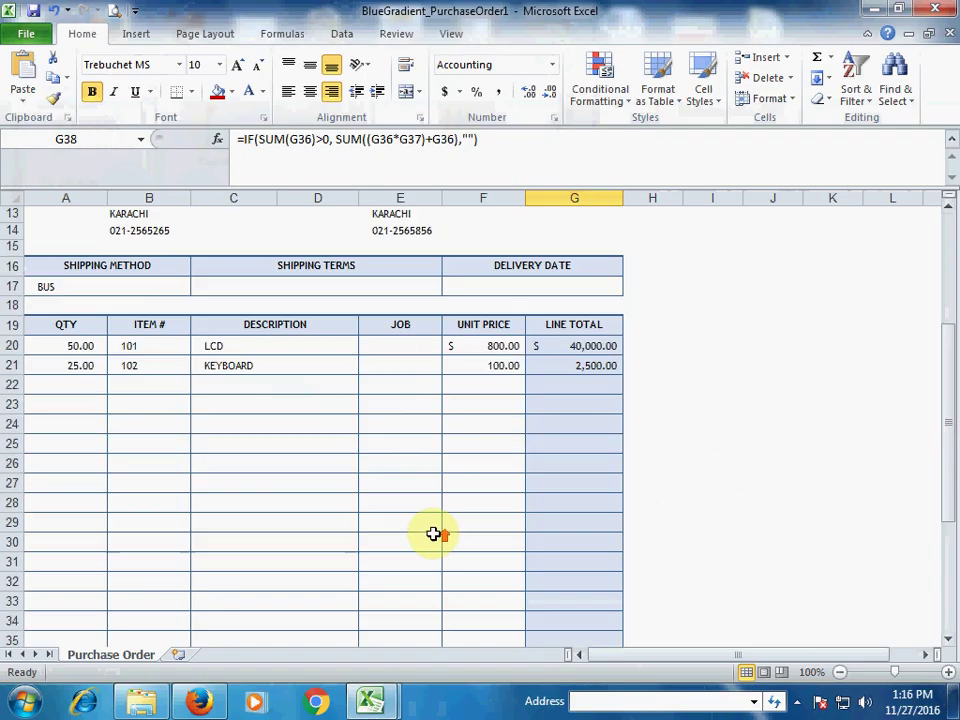
pyautogui.scroll(1, 439, 527)
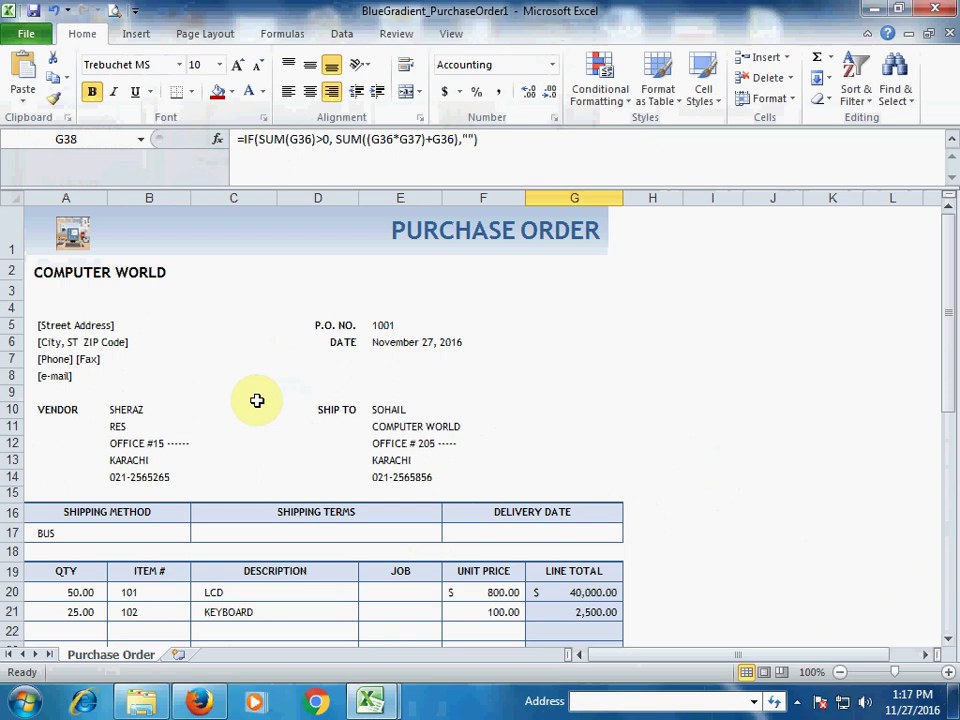
pyautogui.scroll(-1, 258, 400)
pyautogui.scroll(-1, 258, 400)
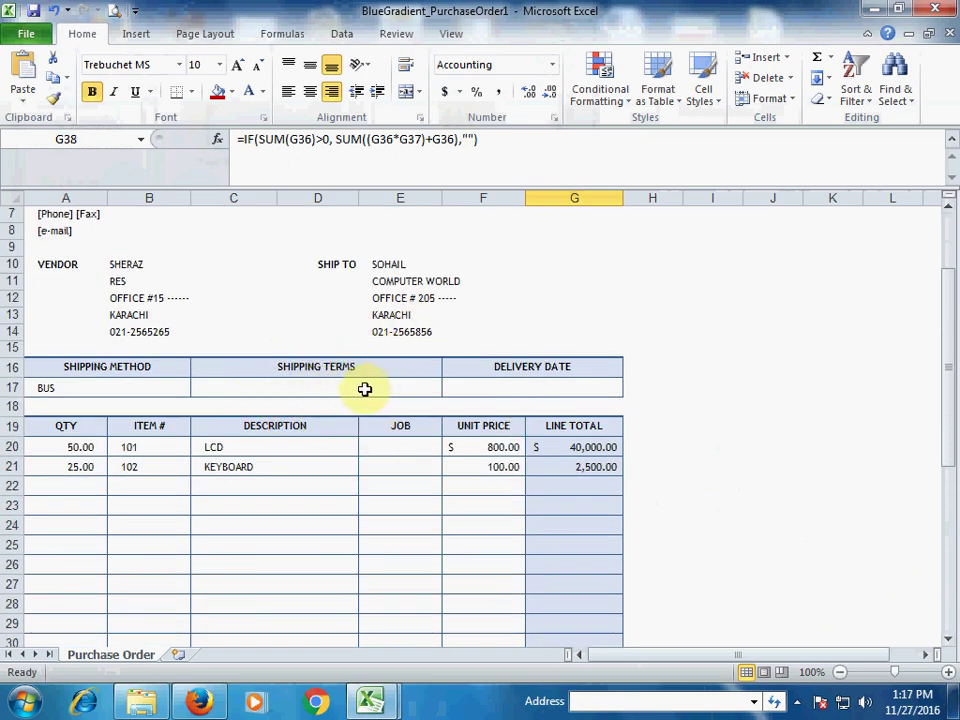
pyautogui.scroll(-7, 393, 405)
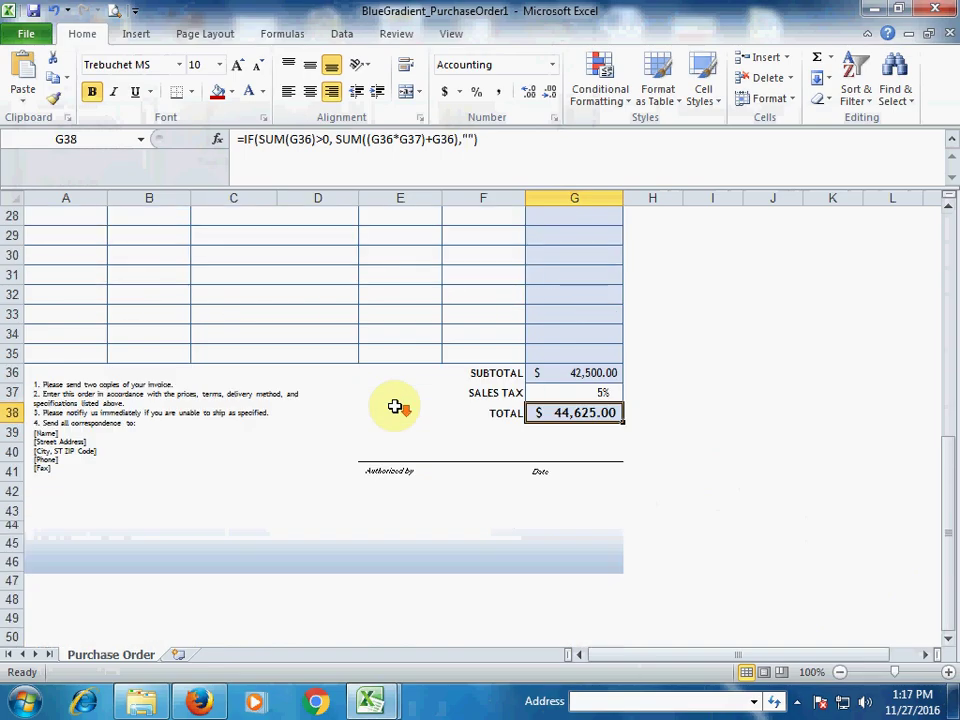
pyautogui.scroll(4, 395, 406)
pyautogui.scroll(4, 395, 405)
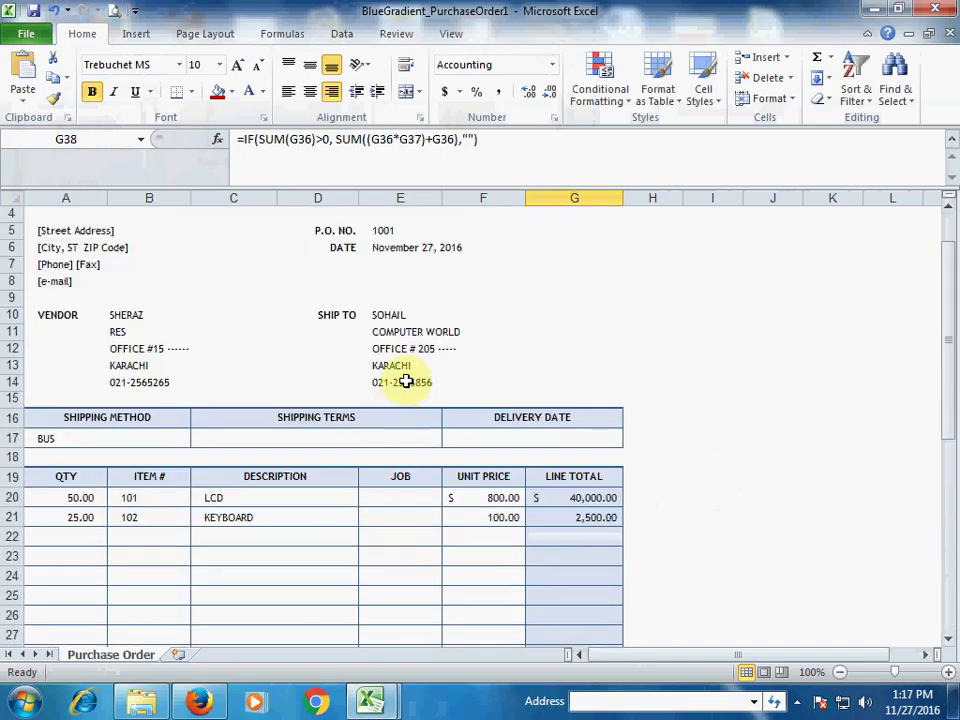
pyautogui.scroll(1, 405, 380)
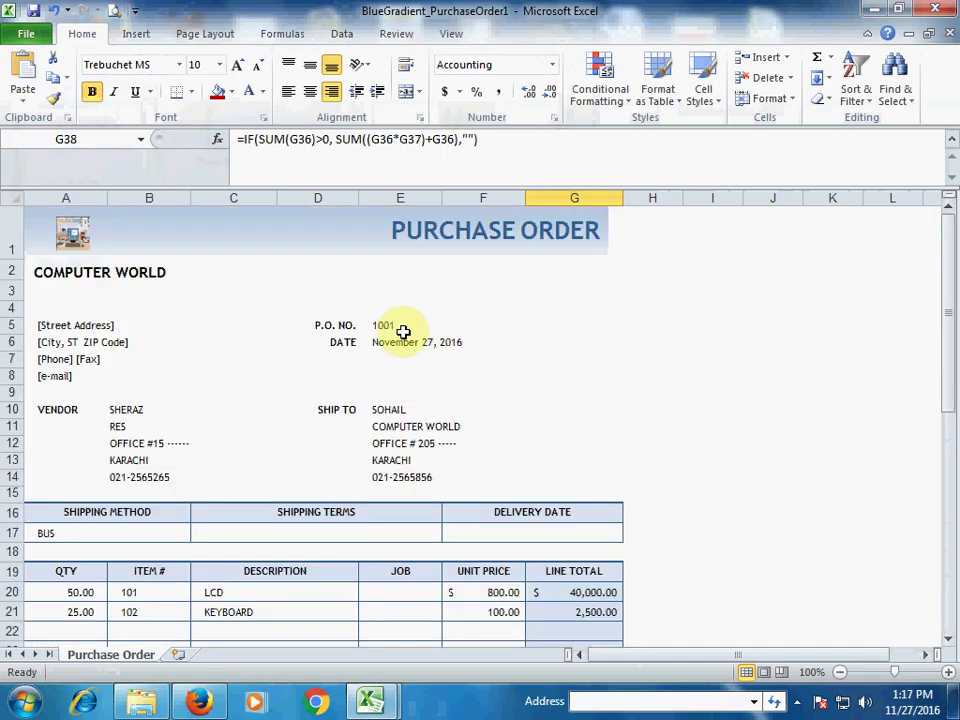
# Step: Open the print preview, which shows the purchase order as page 1 of 2
pyautogui.click(116, 12)
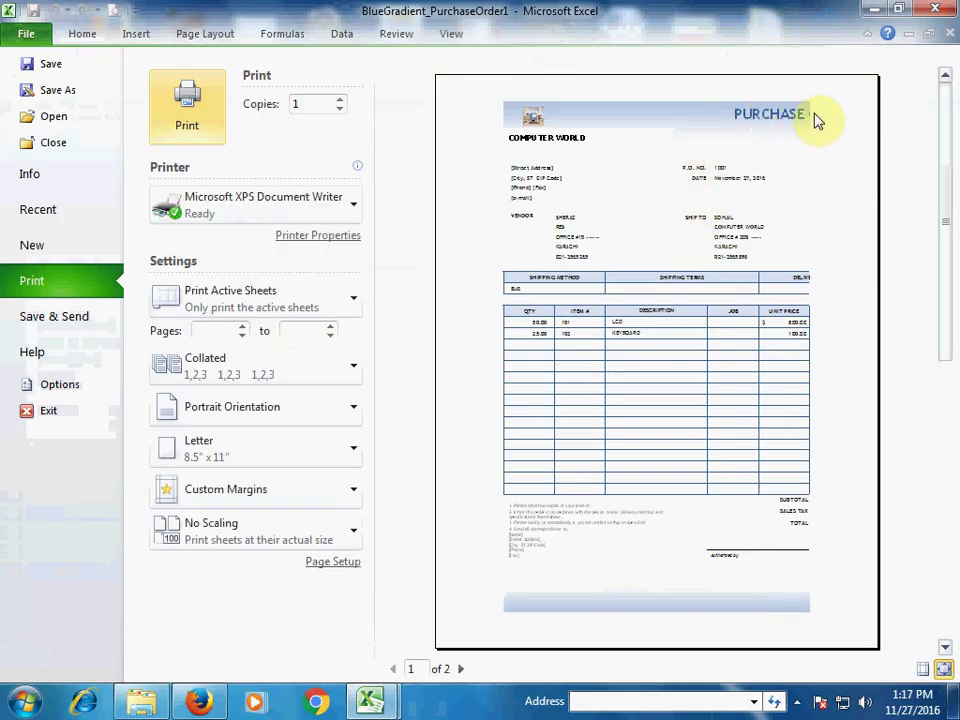
# Step: In Page Break Preview, drag the vertical break right so columns A–G fit on Page 1
pyautogui.click(205, 34)
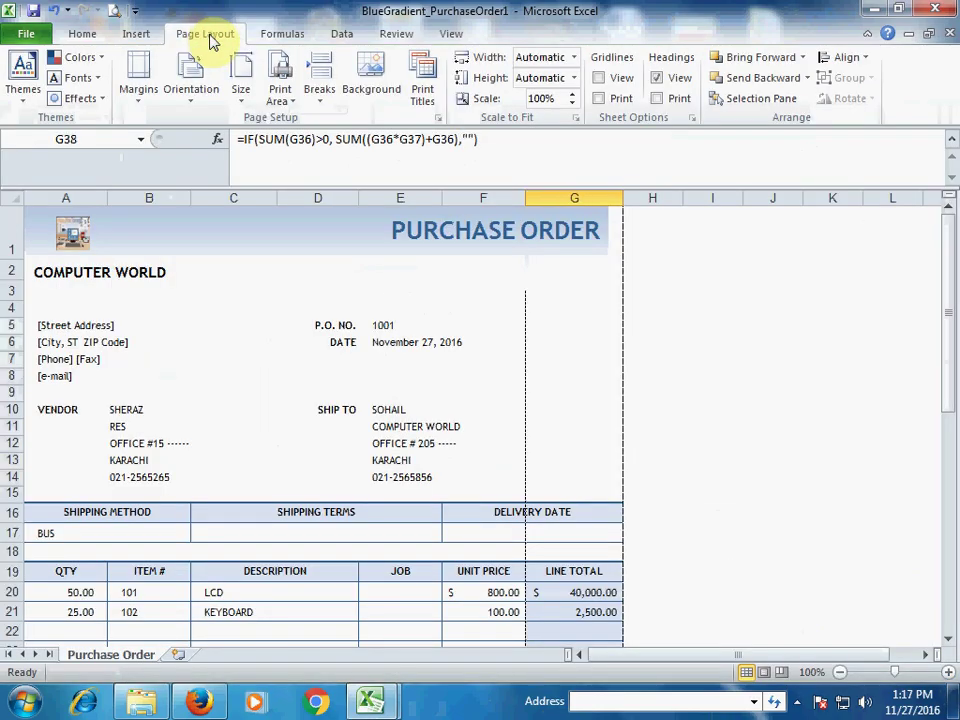
pyautogui.click(451, 34)
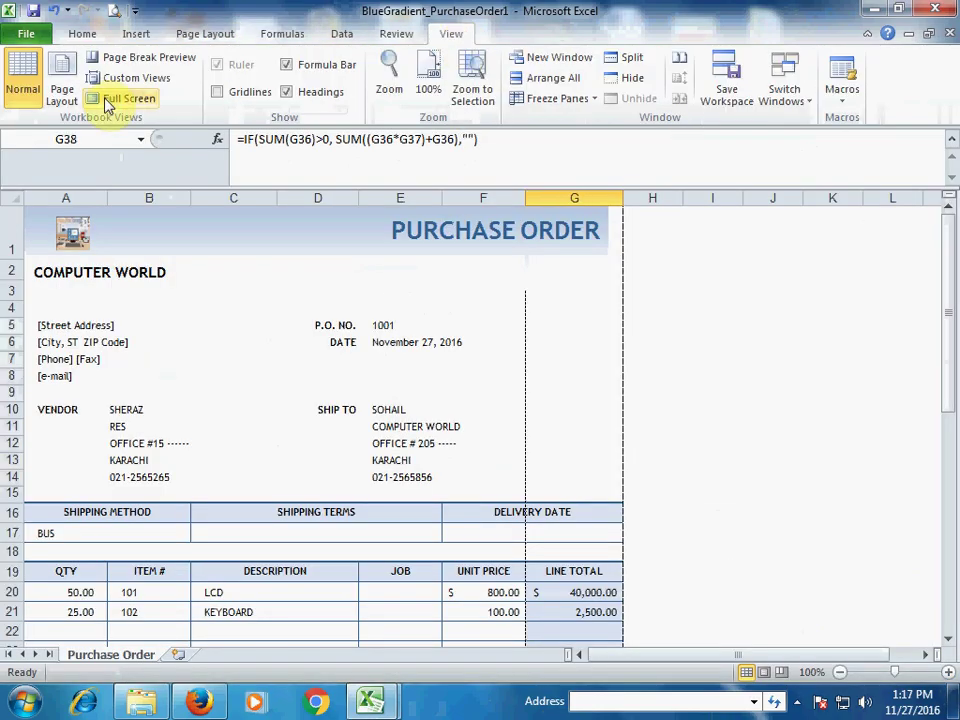
pyautogui.click(145, 60)
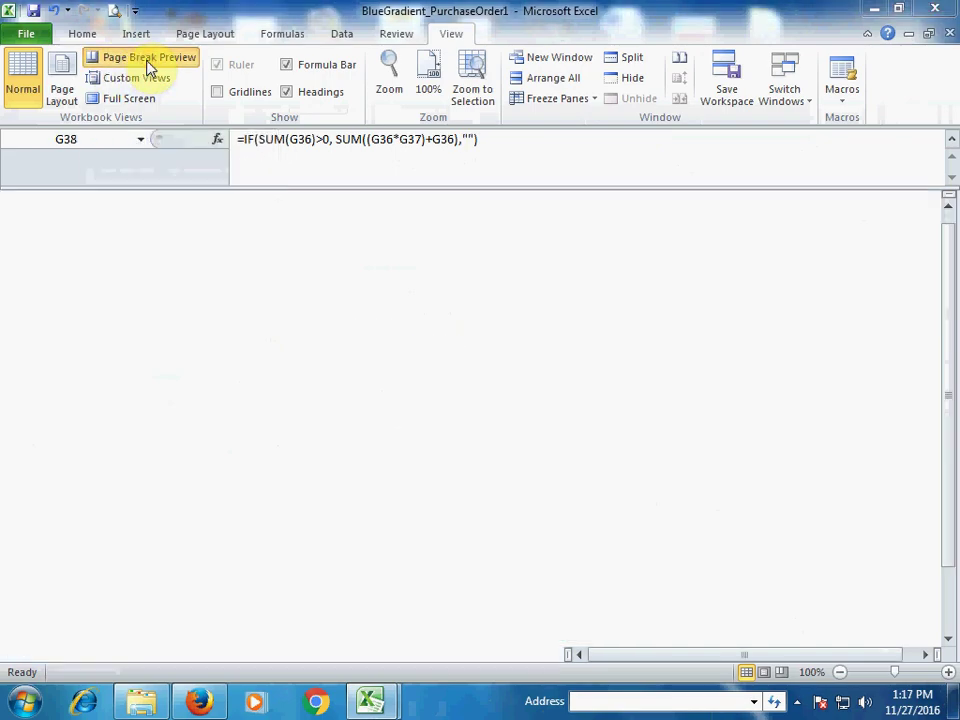
pyautogui.click(667, 303)
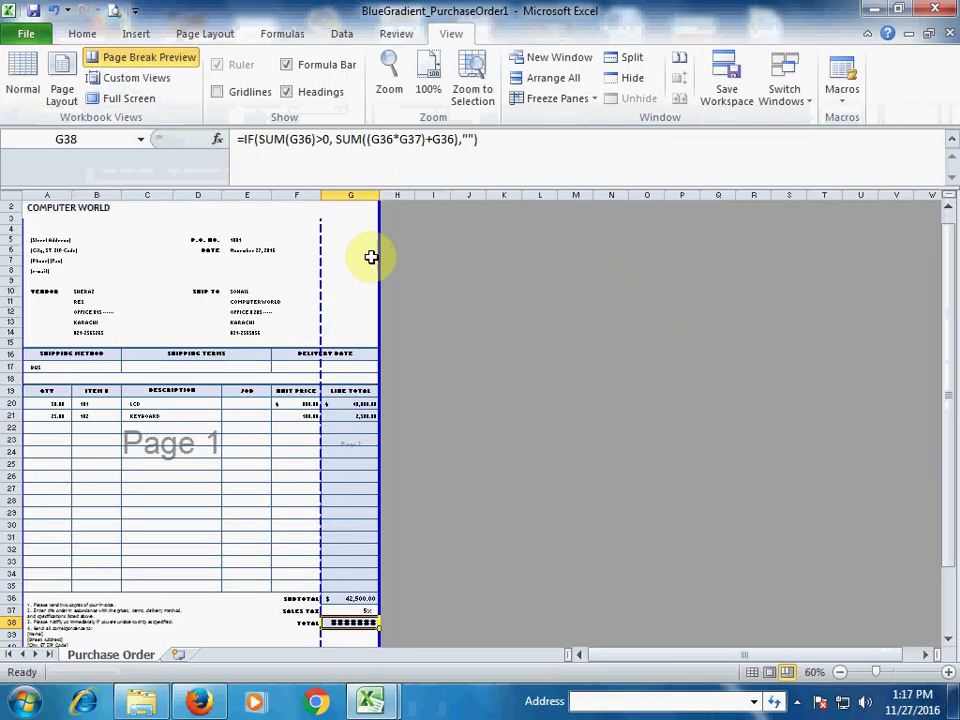
pyautogui.moveTo(319, 259); pyautogui.dragTo(378, 257)
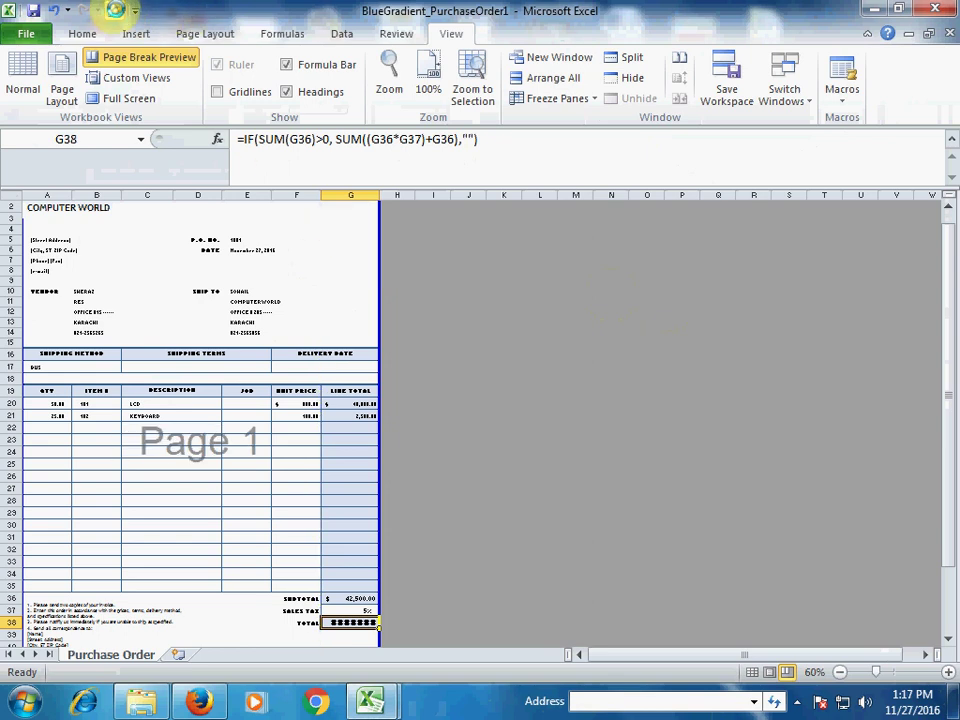
pyautogui.click(115, 10)
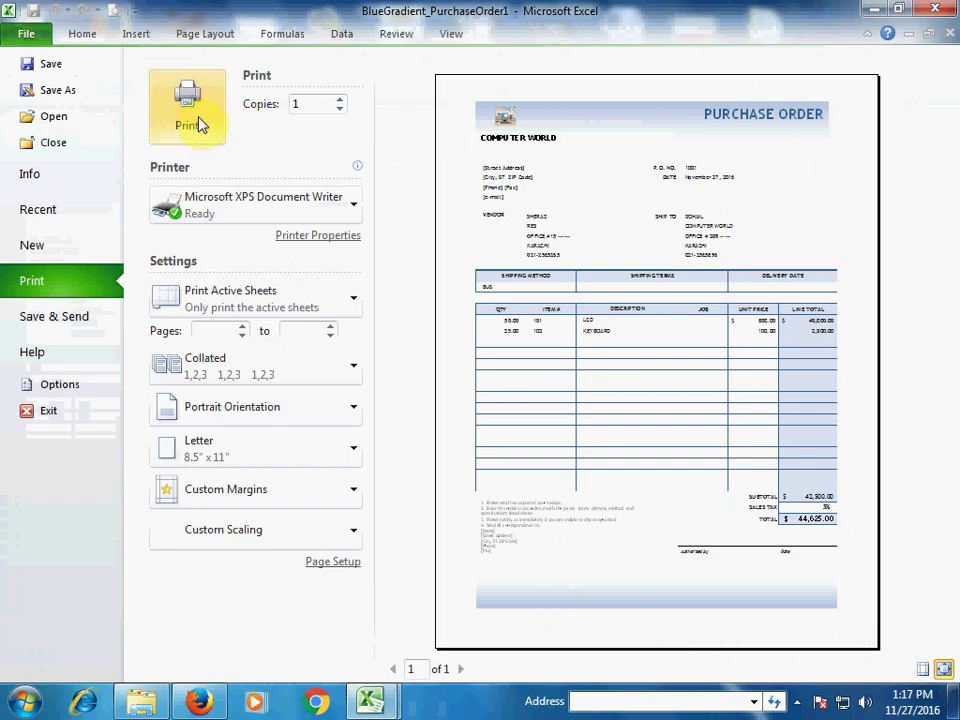
pyautogui.click(86, 34)
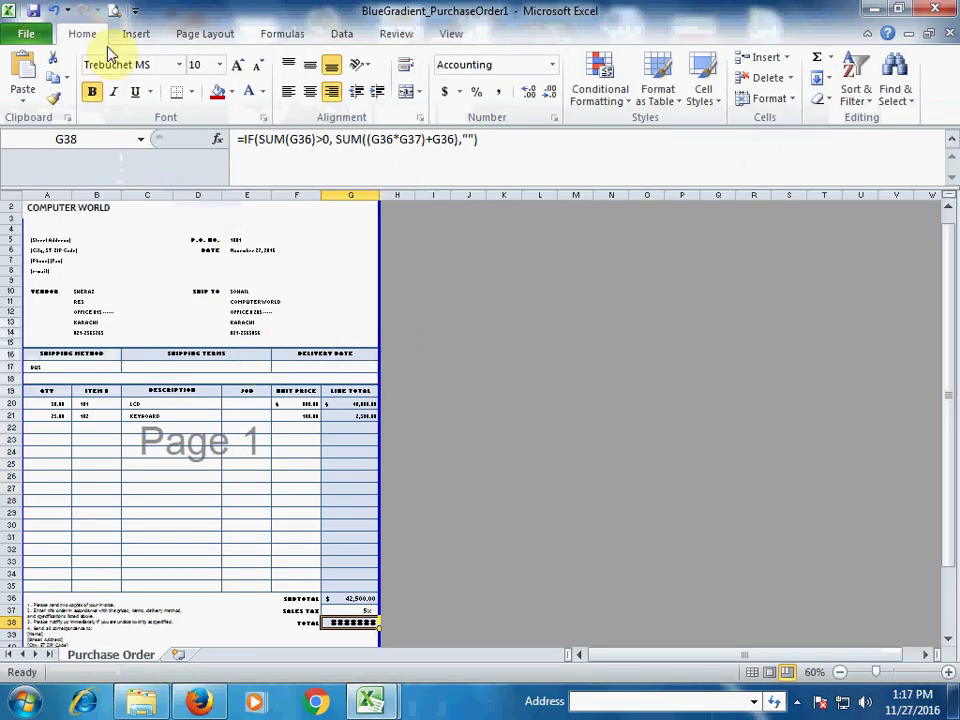
pyautogui.click(451, 34)
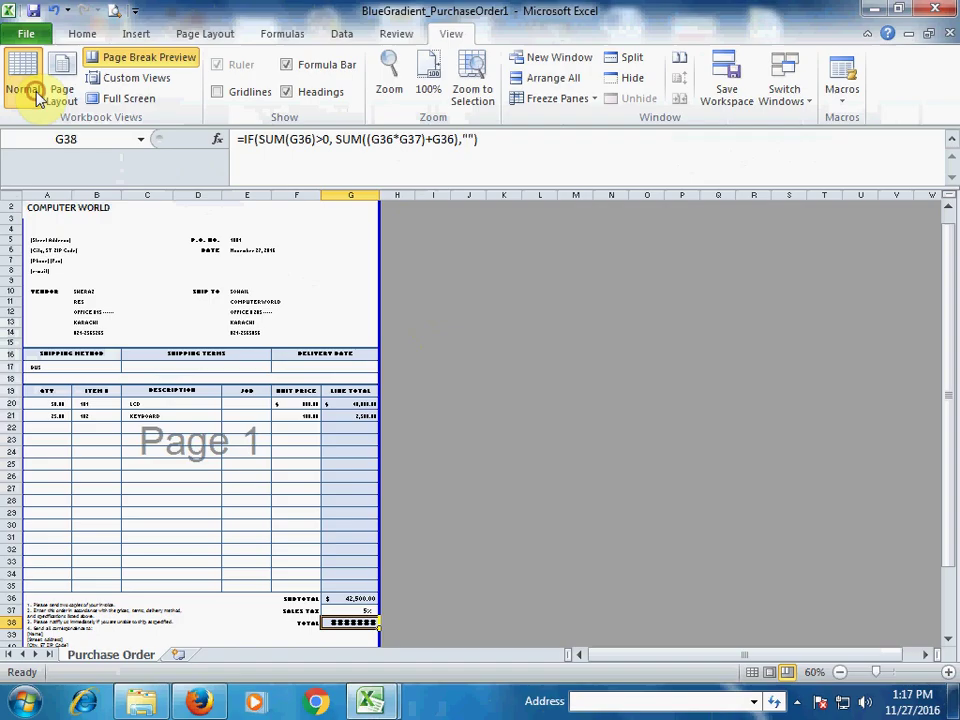